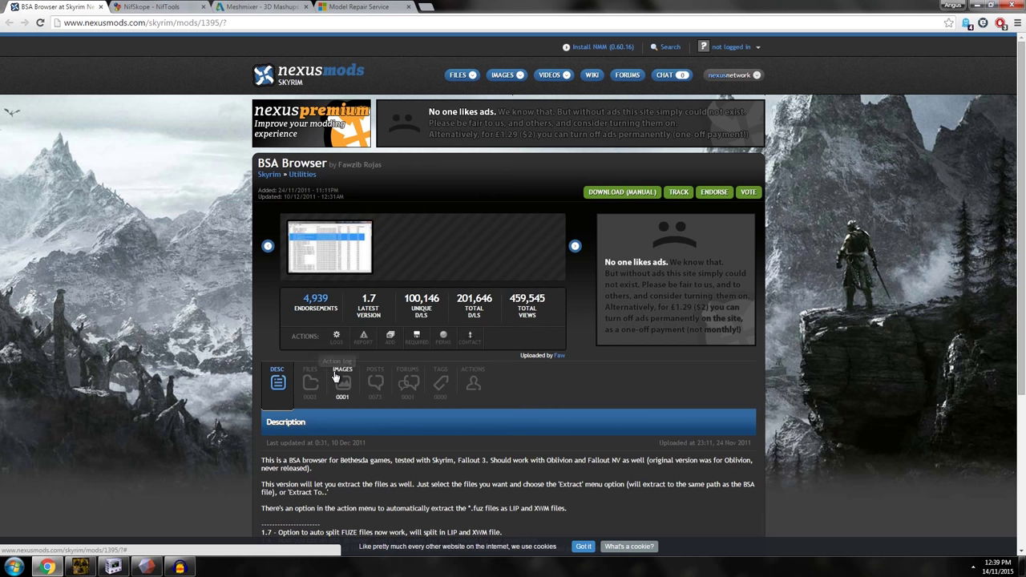
- Look over the NifSkope wiki, Meshmixer download and netfabb Model Repair Service tabs in Chrome
scroll(302, 307, "down", 1)
scroll(376, 268, "up", 1)
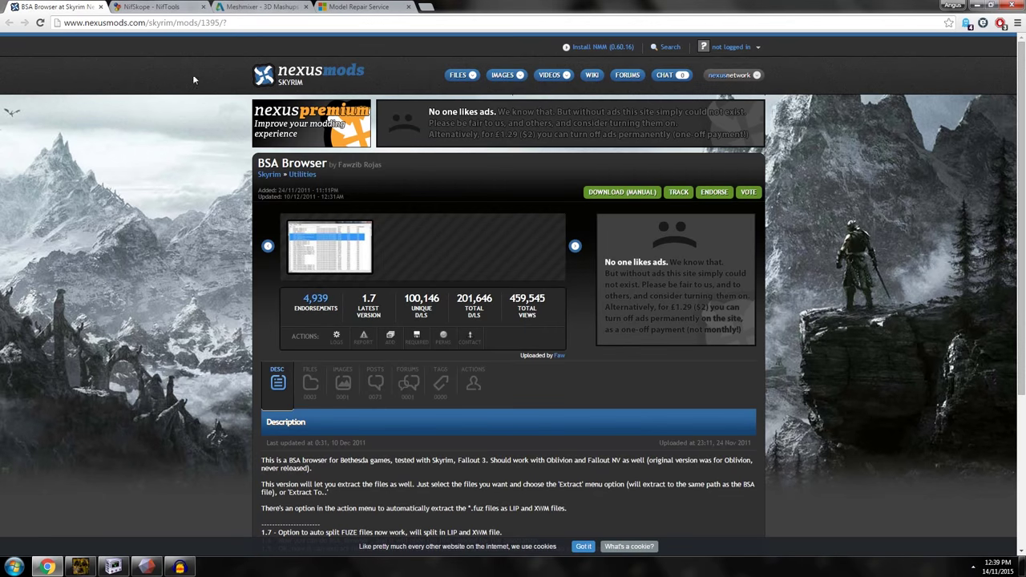
left_click(142, 6)
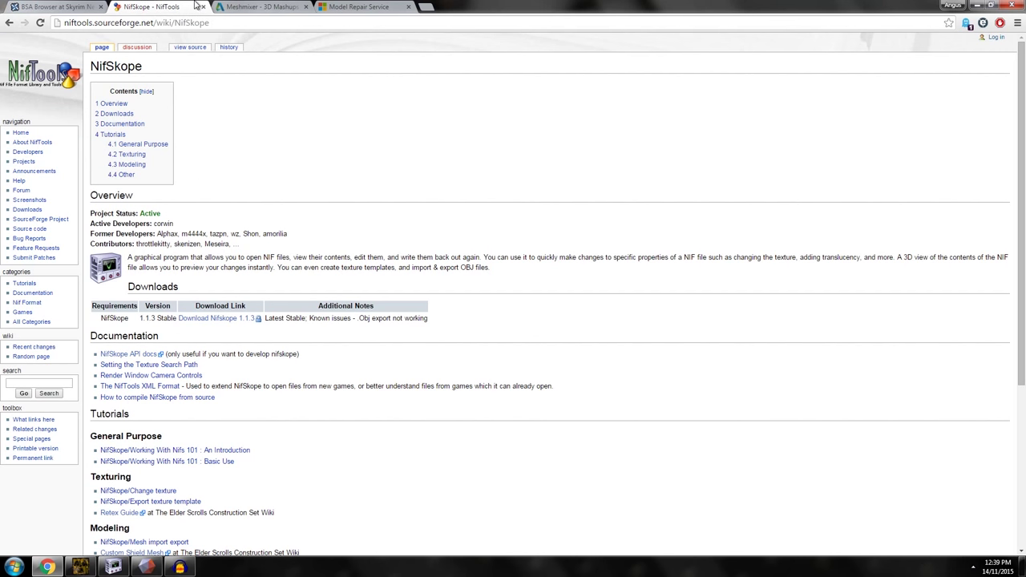
left_click(263, 7)
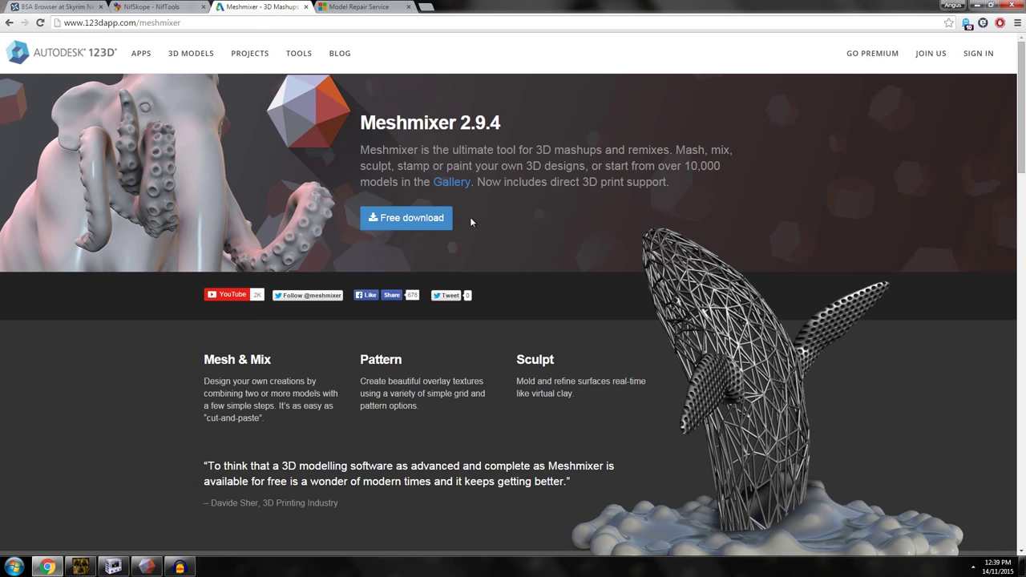
left_click(362, 8)
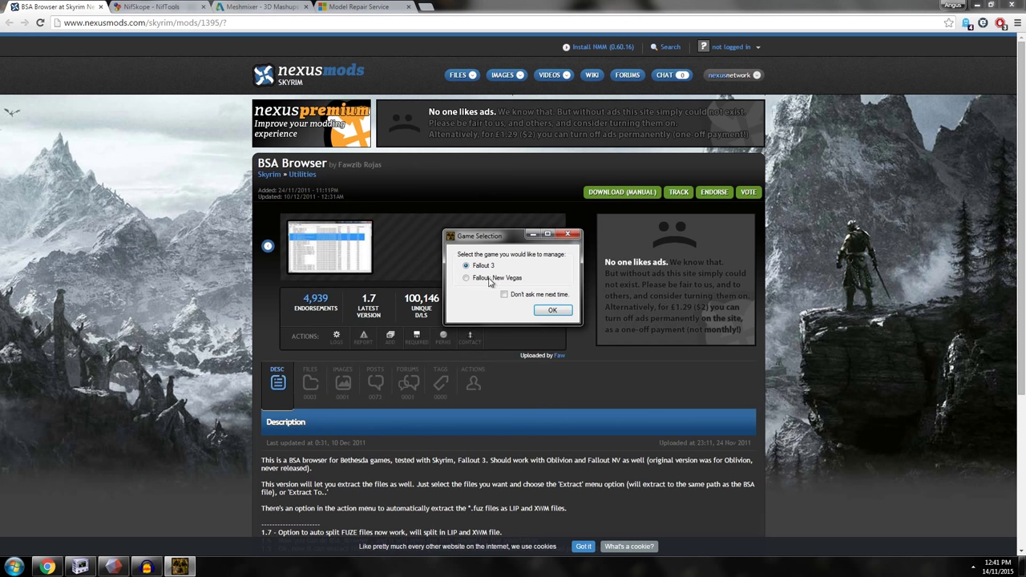
- Confirm Fallout 3 and browse to SteamLibrary\SteamApps\common\Fallout 3 goty\Data on Storage (D:)
left_click(551, 311)
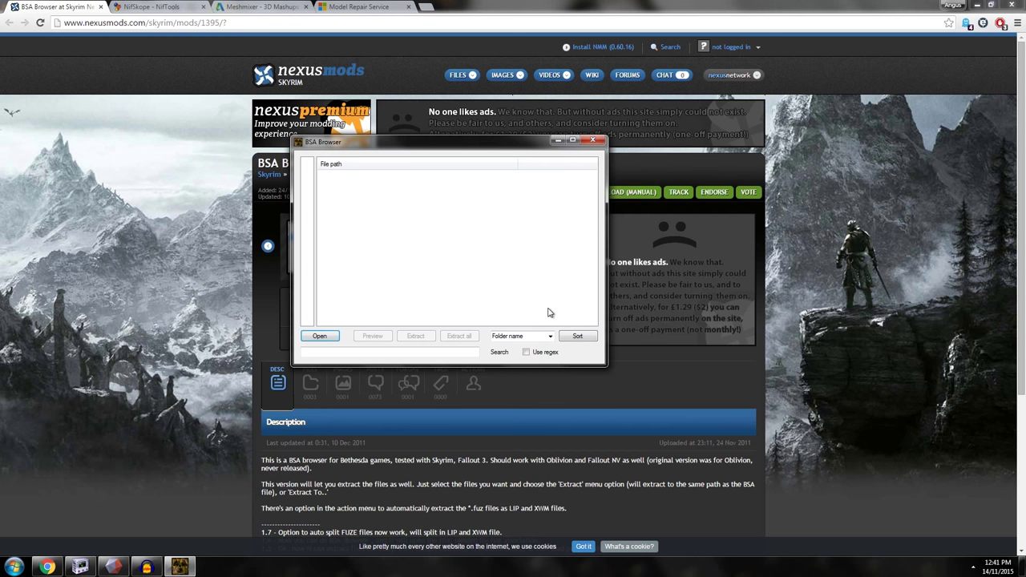
left_click(320, 336)
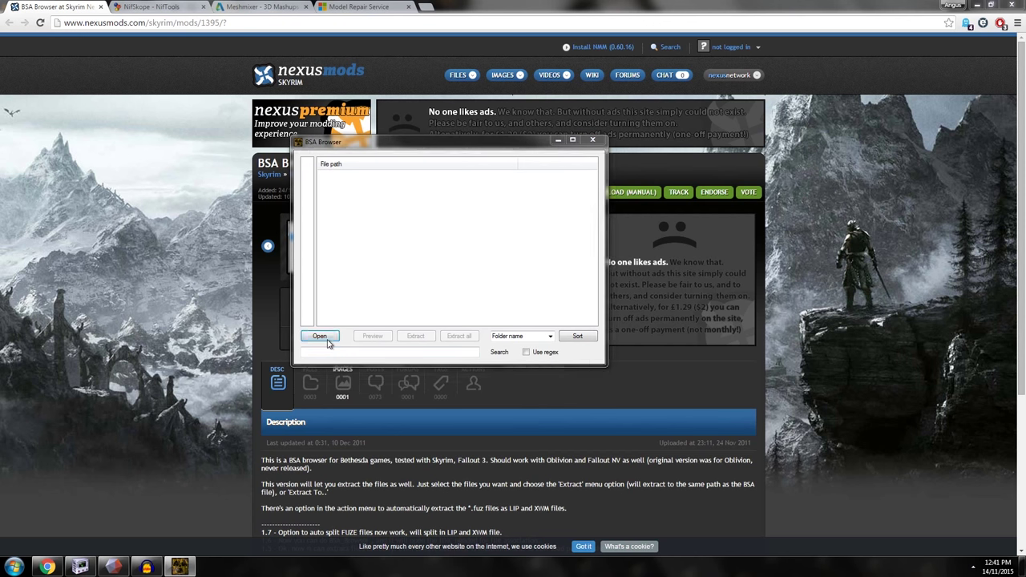
left_click(416, 174)
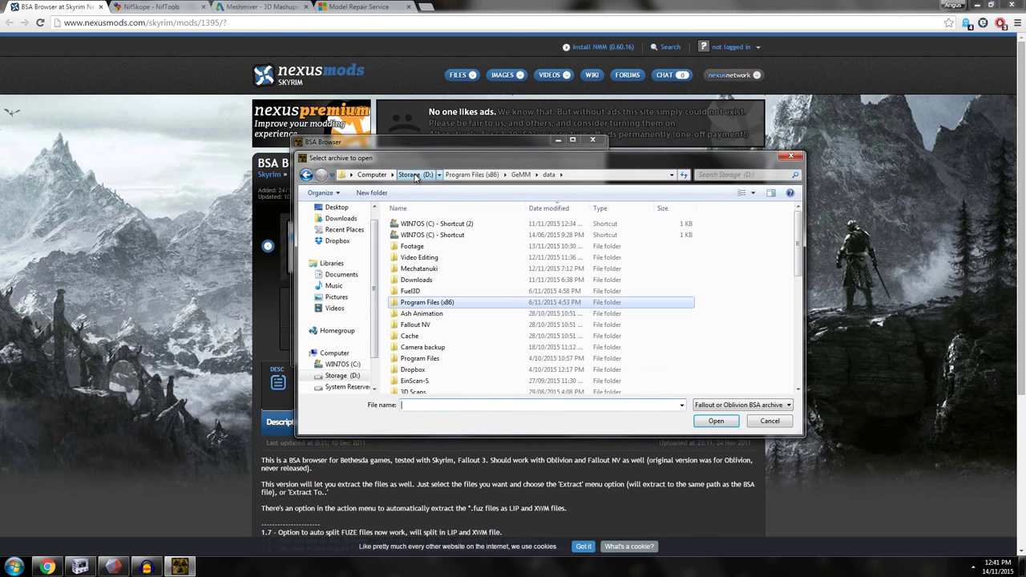
scroll(410, 272, "down", 10)
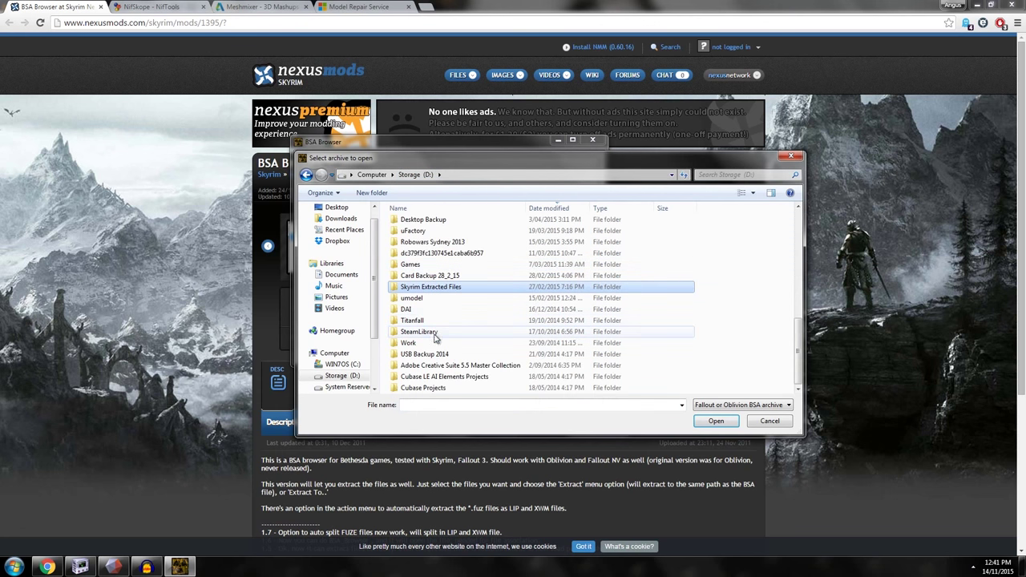
double_click(419, 332)
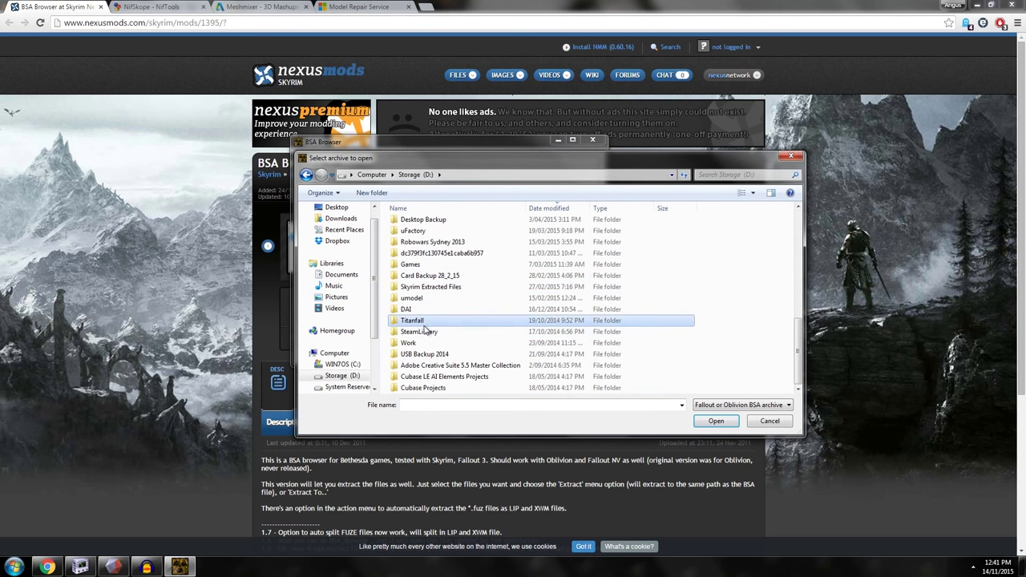
double_click(413, 225)
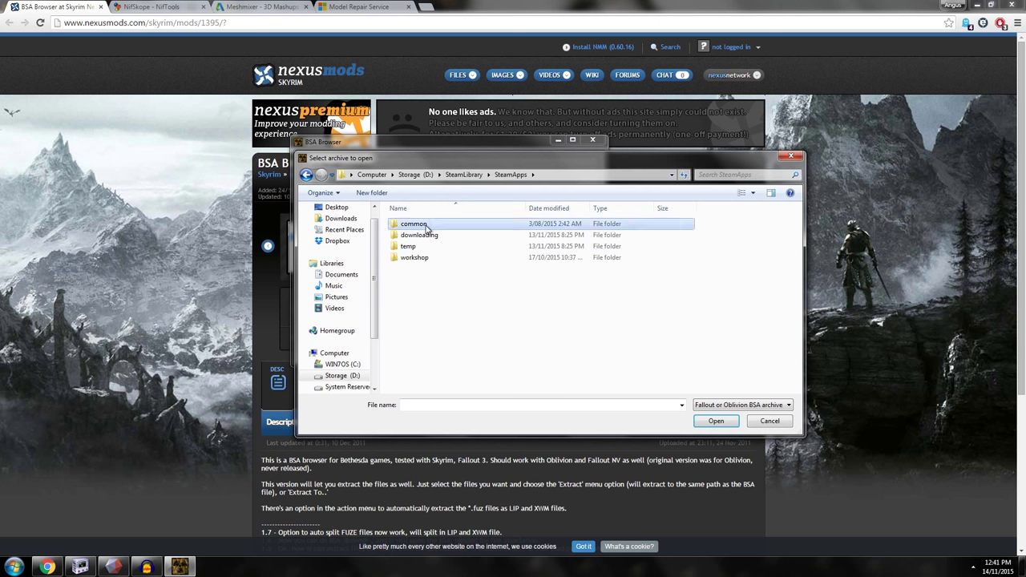
double_click(416, 225)
double_click(415, 303)
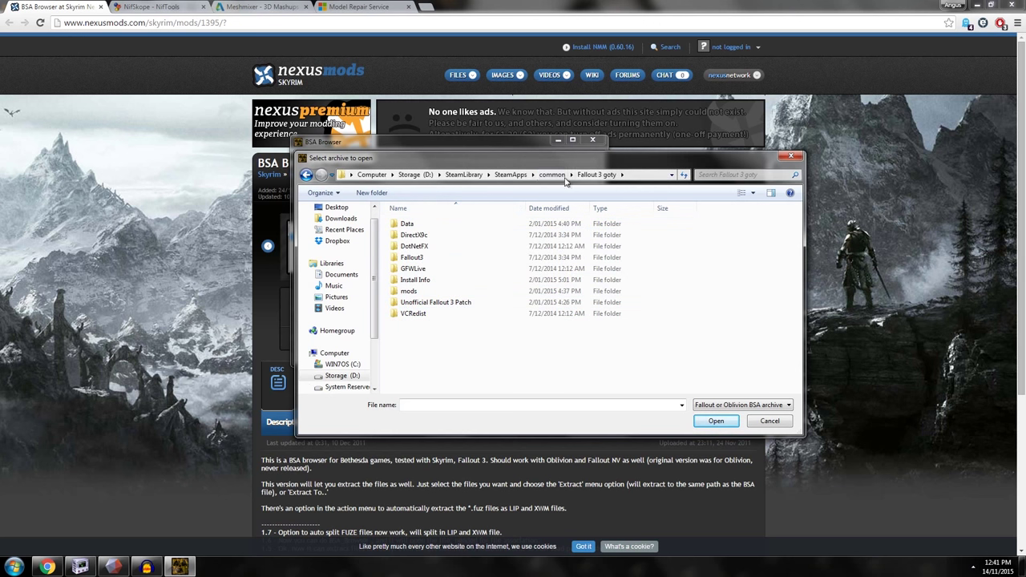
double_click(406, 224)
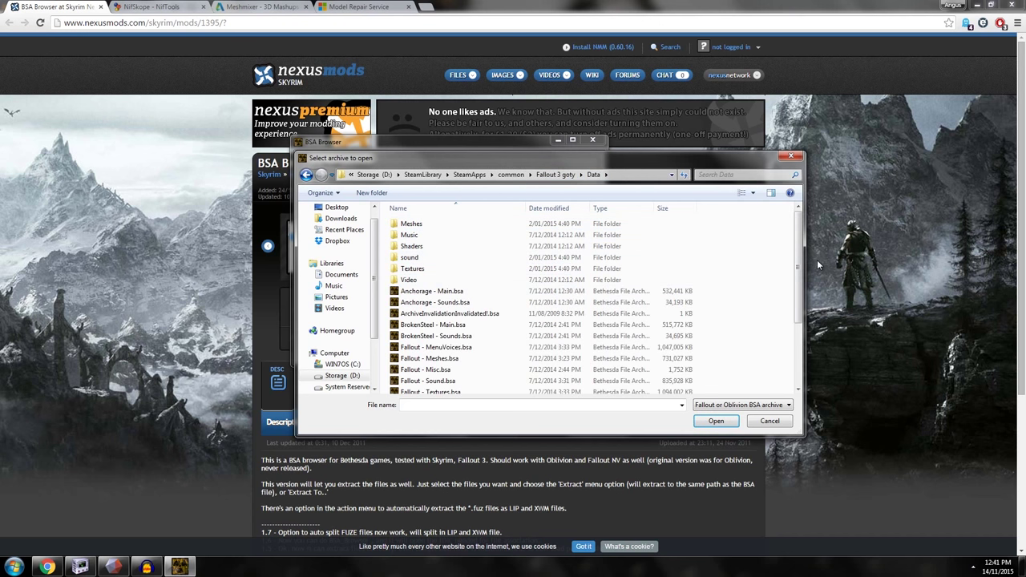
- Open the Fallout - Meshes.bsa archive in BSA Browser
scroll(770, 281, "down", 2)
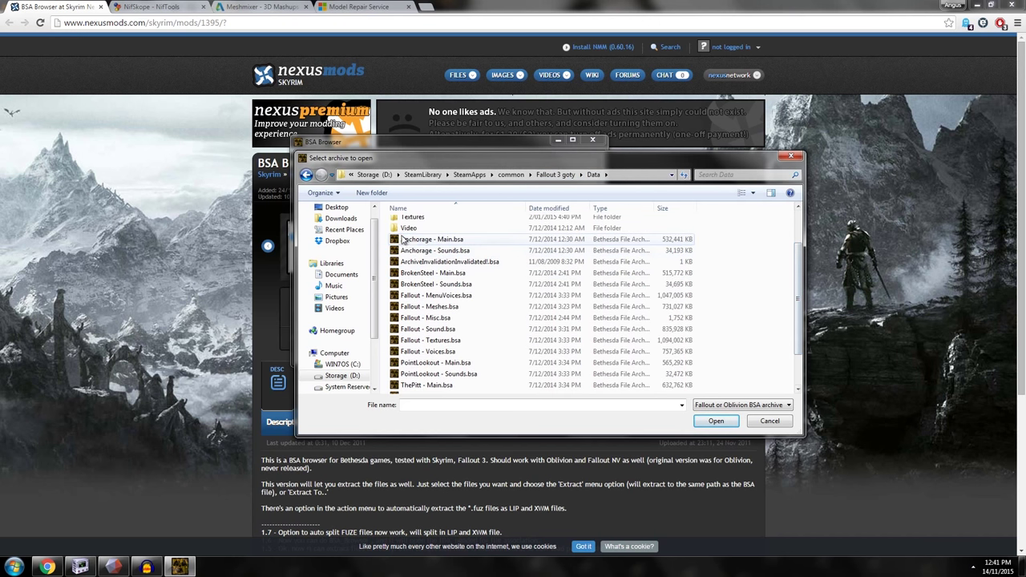
left_click(429, 306)
scroll(485, 245, "down", 1)
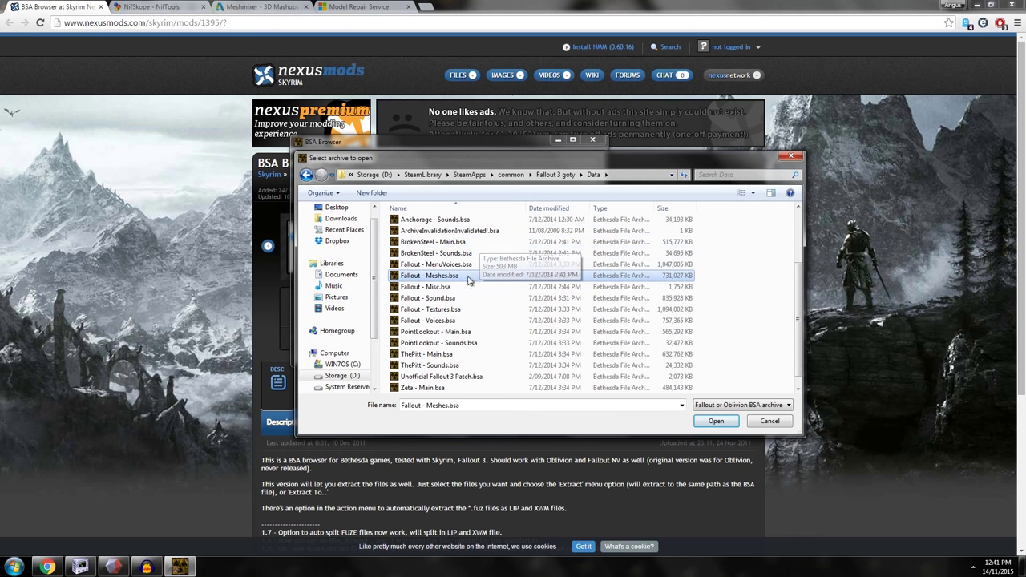
left_click(705, 422)
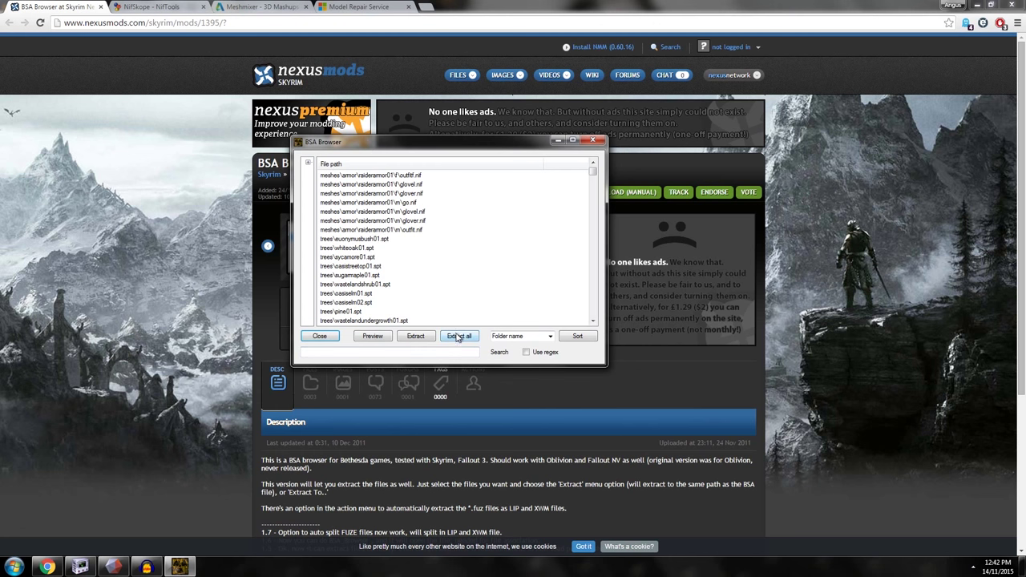
- Extract all archive files to the chosen folder, then close BSA Browser
left_click(459, 335)
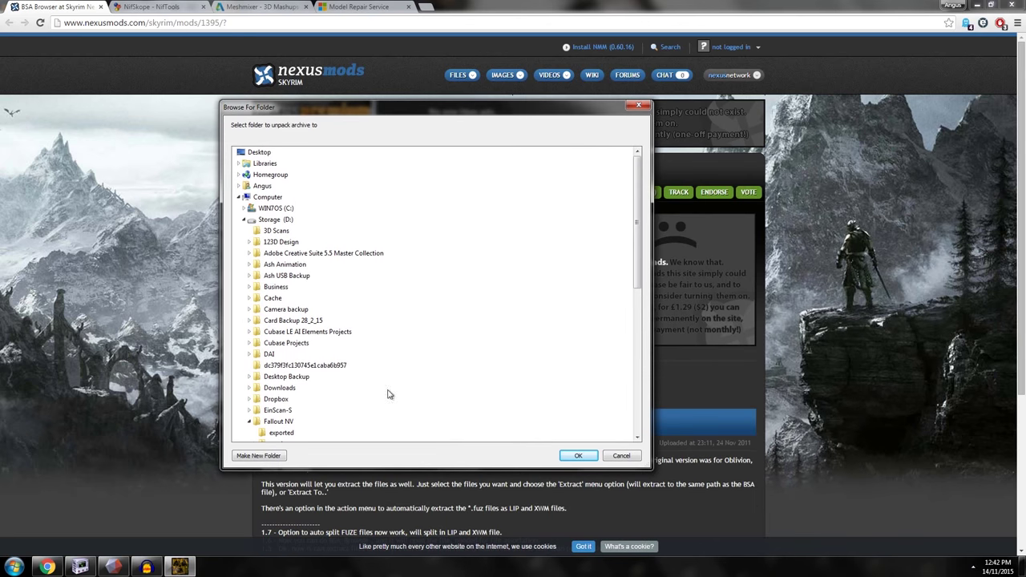
left_click(622, 455)
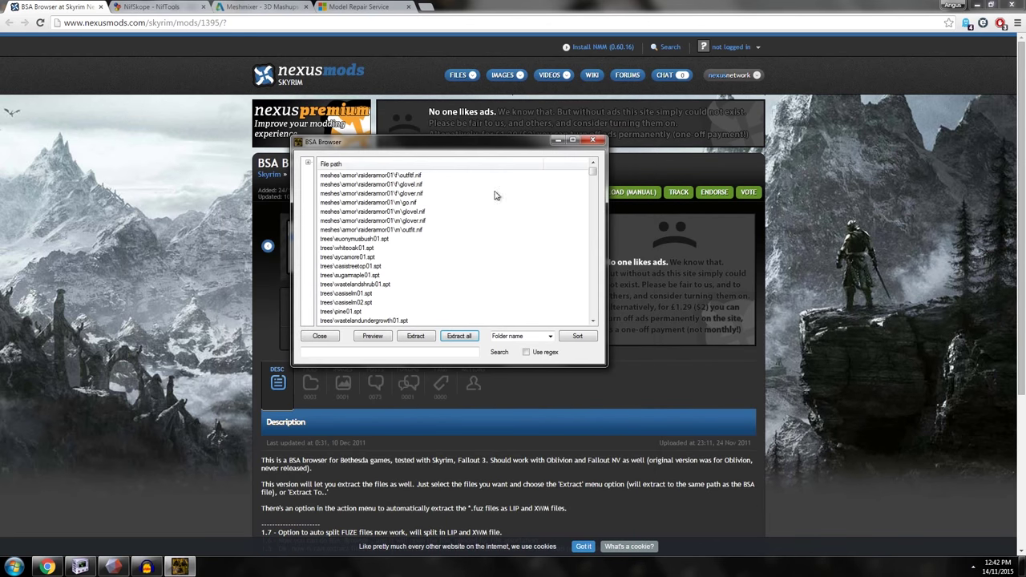
left_click(595, 142)
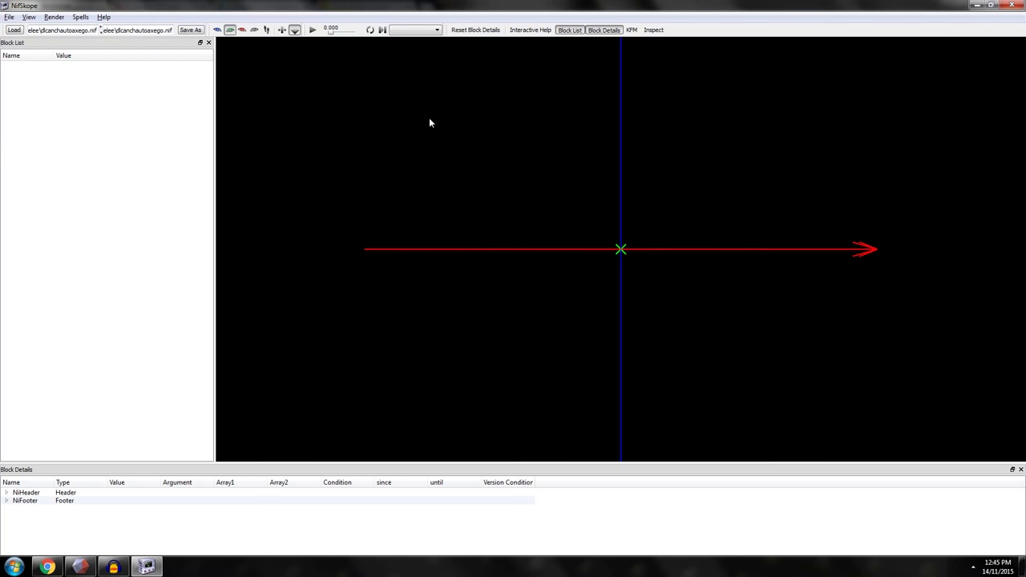
- Load dlcanchautoaxego.nif from meshes\dlcpitt\weapons\2handmelee and orbit to a side view
left_click(14, 30)
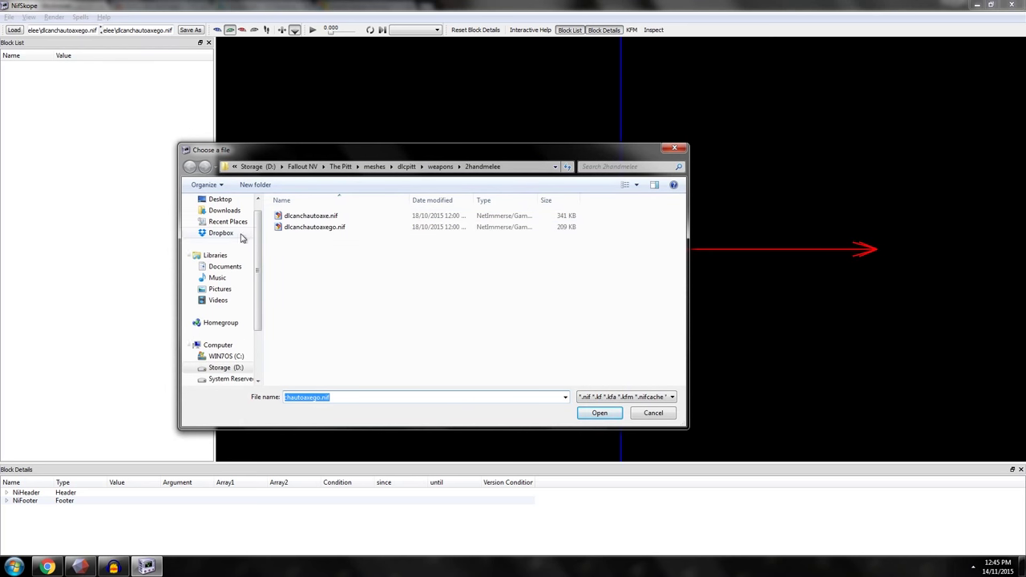
left_click(315, 229)
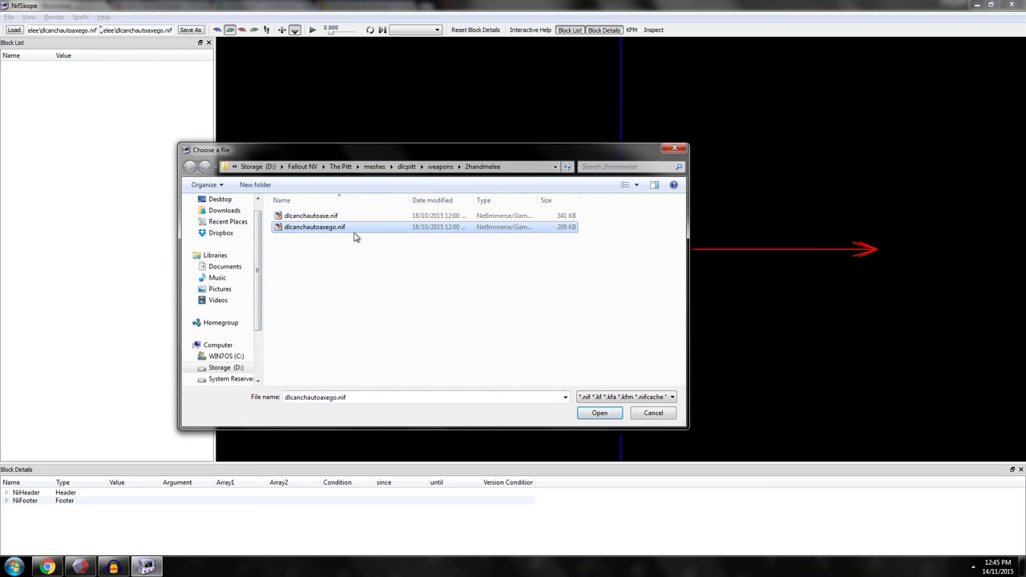
left_click(324, 217)
left_click(327, 231)
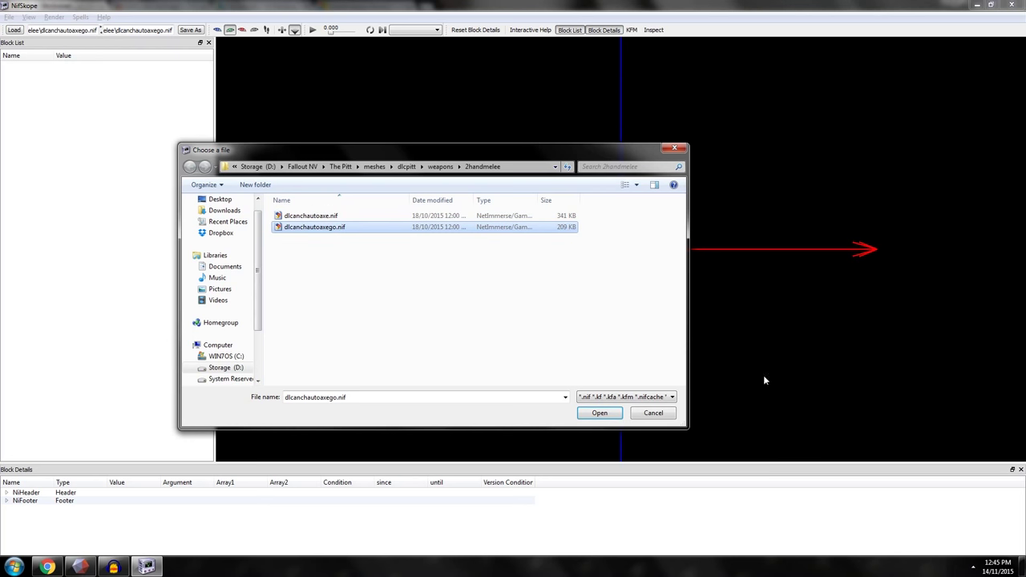
left_click(325, 217)
left_click(327, 229)
left_click(599, 413)
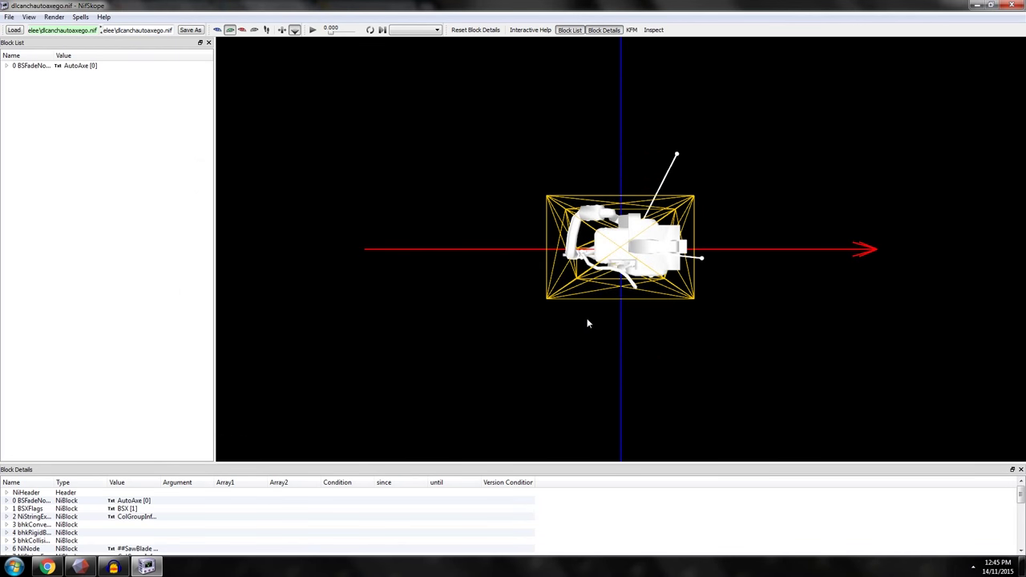
left_click_drag(589, 320, 230, 100)
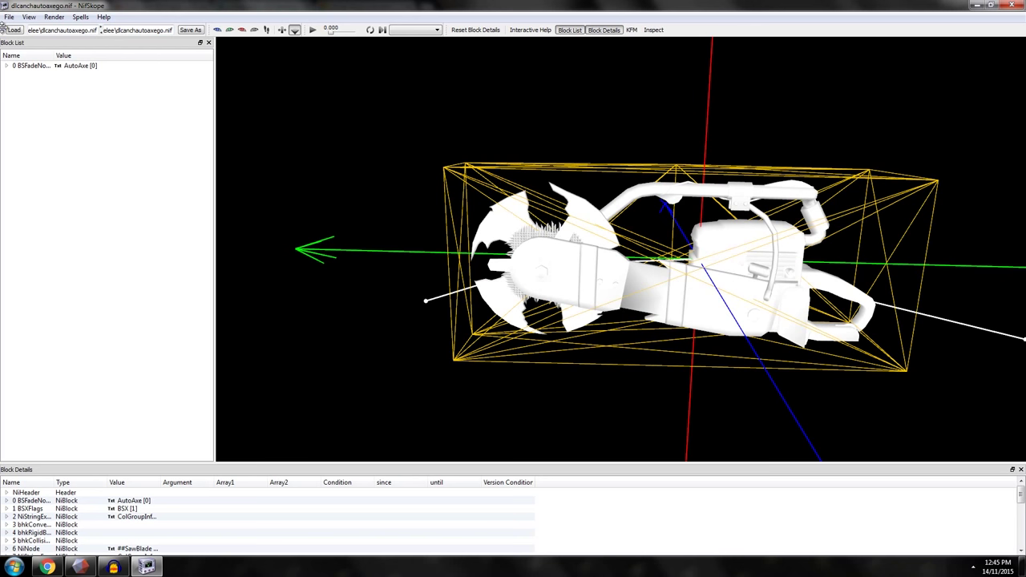
left_click(8, 17)
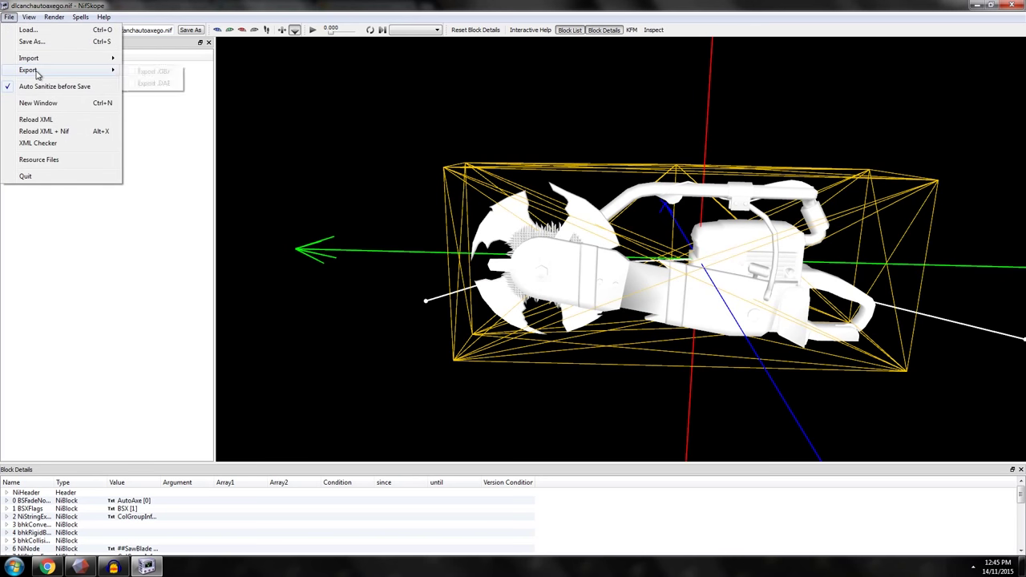
- Export the mesh to OBJ and save it as auto axe2.obj in Fallout NV\exported
left_click(152, 71)
left_click(572, 291)
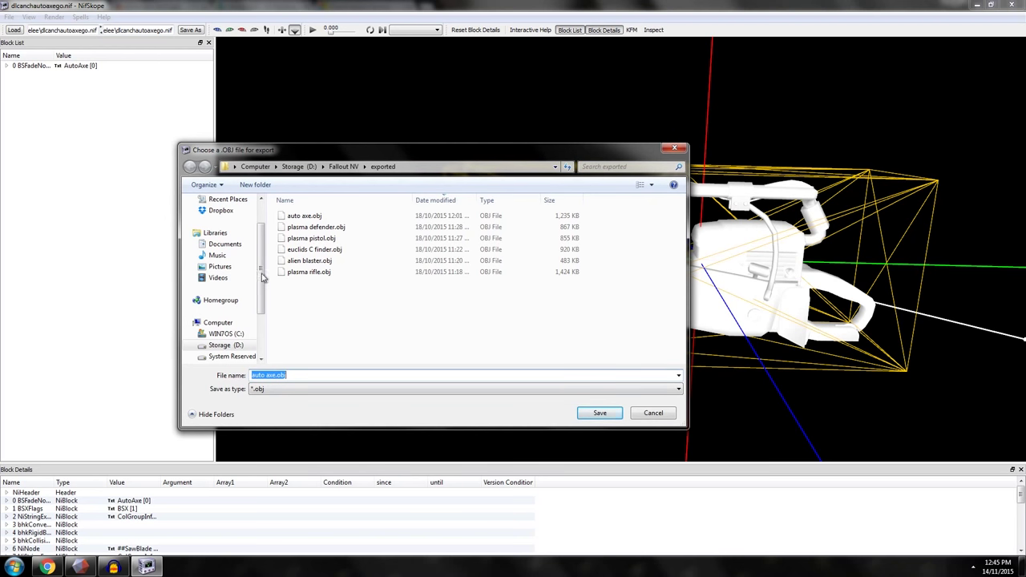
left_click_drag(341, 150, 362, 119)
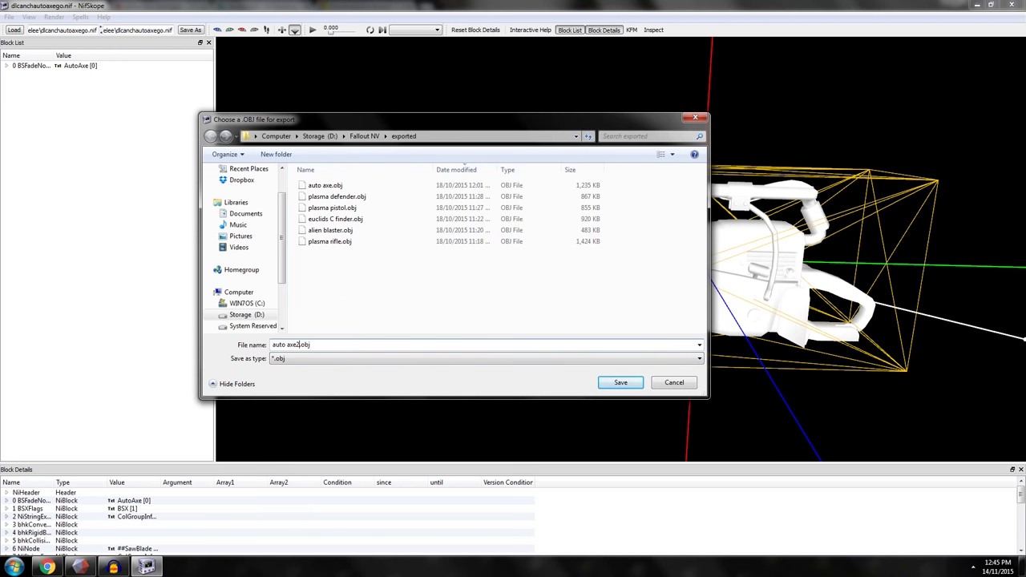
left_click(618, 384)
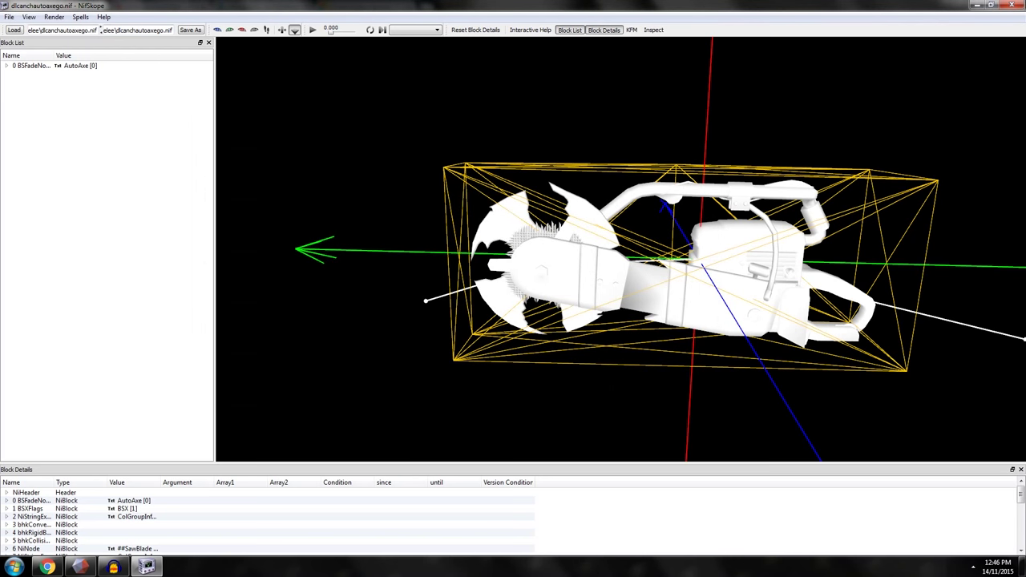
- Close NifSkope and browse Meshmixer's import dialog to Storage (D:) > Fallout NV > exported
left_click(1010, 5)
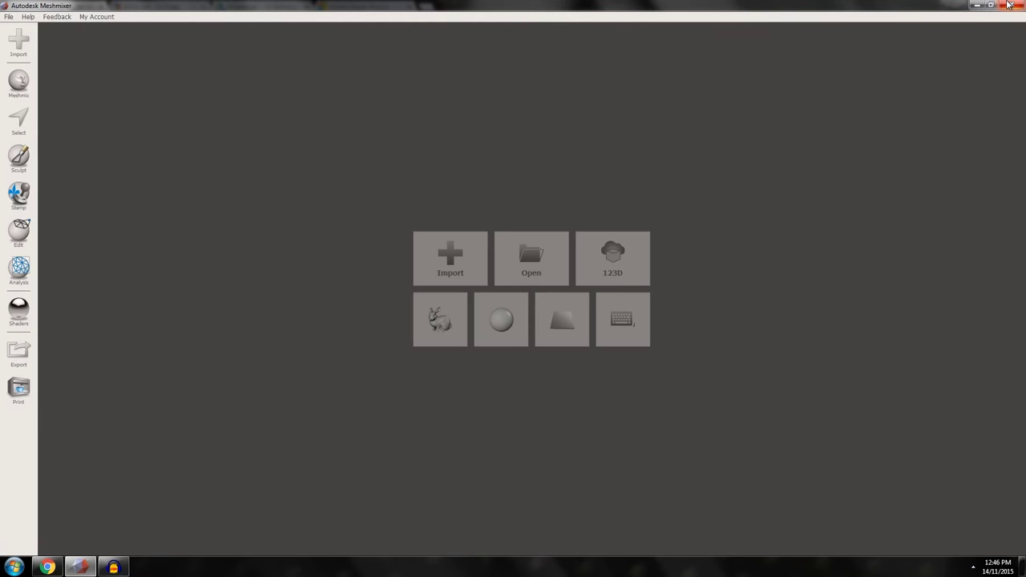
left_click(421, 257)
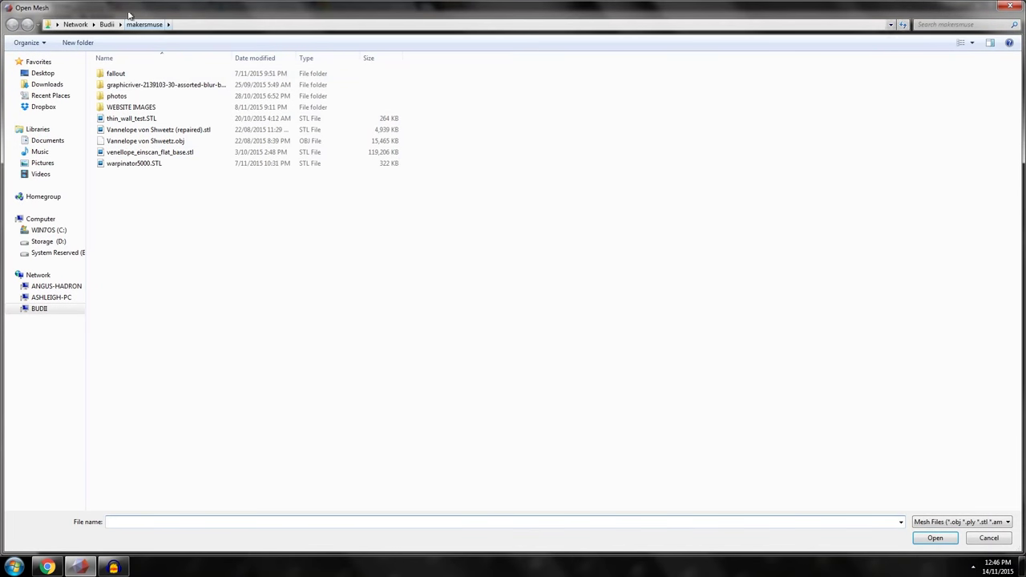
left_click(36, 242)
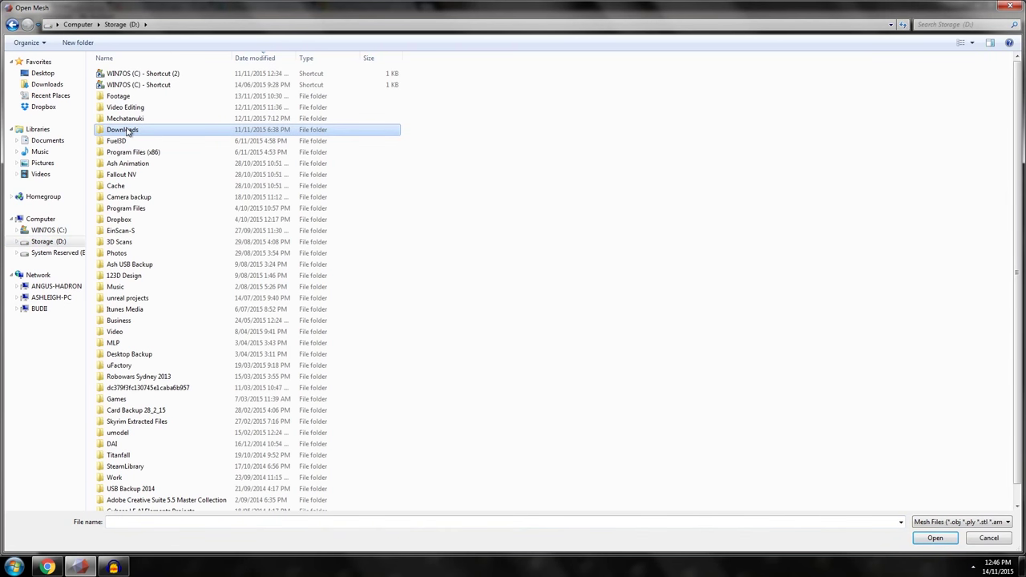
key("Down")
key("Down")
key("Down")
key("Down")
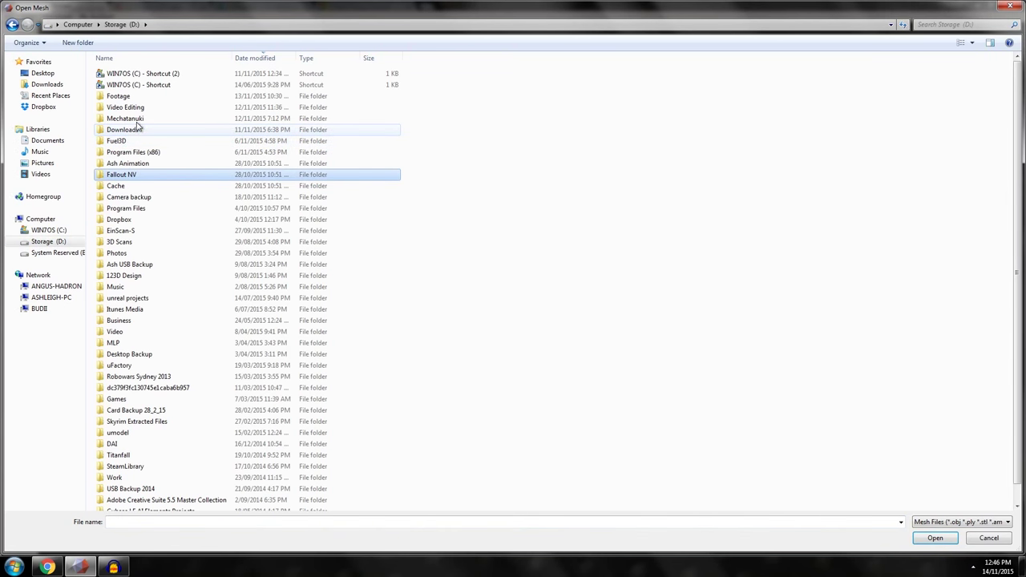
double_click(145, 173)
key("Return")
- Open auto axe2.obj and orbit around the 2511-vertex axe mesh
left_click(136, 84)
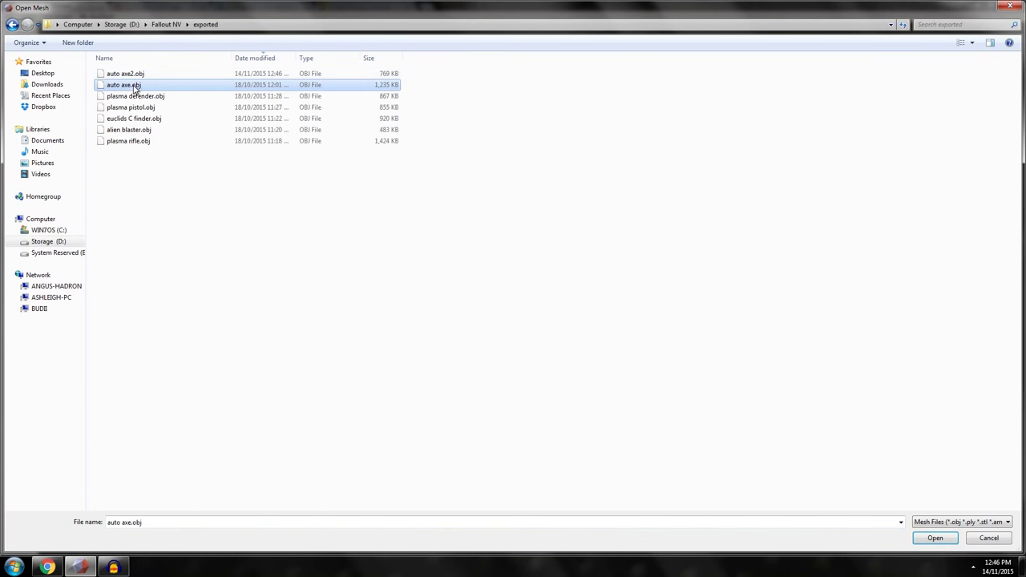
left_click(136, 74)
double_click(134, 72)
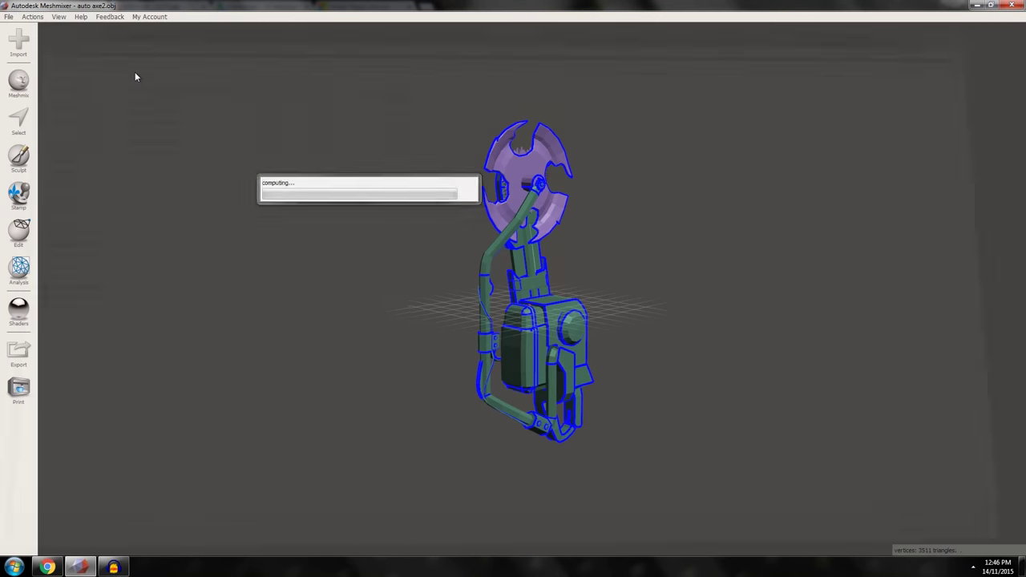
right_click_drag(351, 160, 396, 262)
right_click_drag(516, 309, 347, 333)
scroll(347, 333, "down", 2)
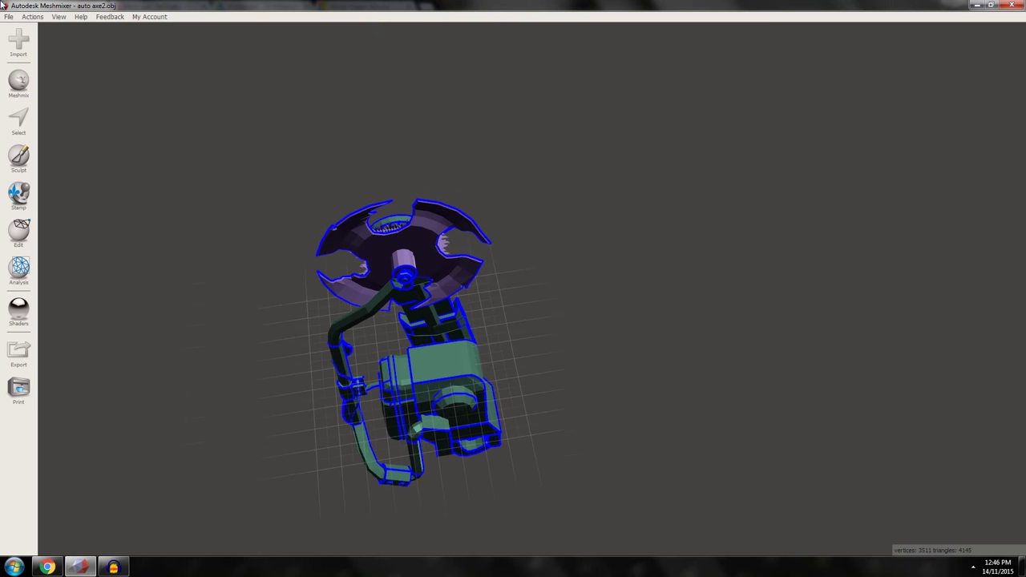
- Replace the current mesh with auto axe.obj
left_click(17, 39)
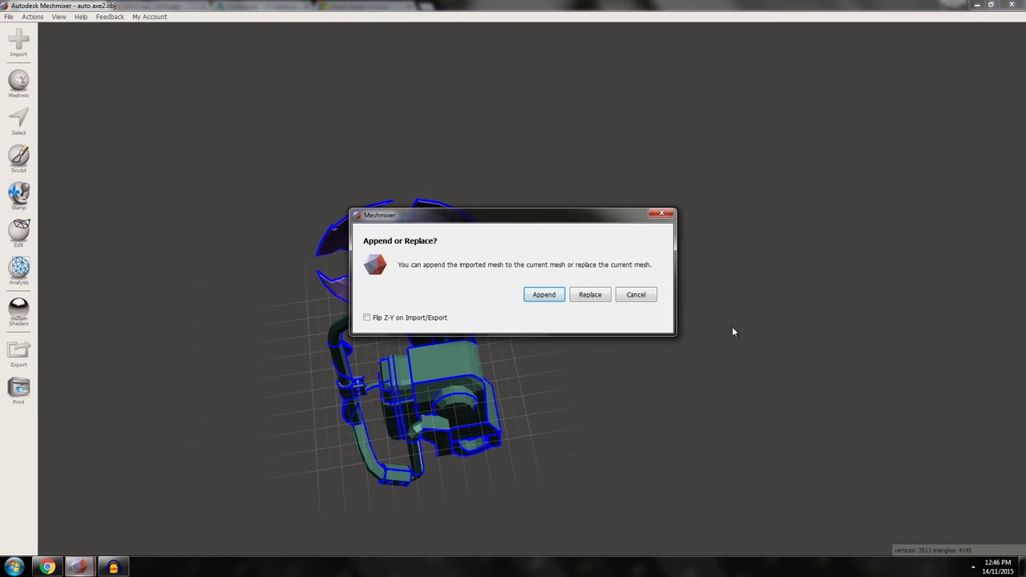
left_click(590, 295)
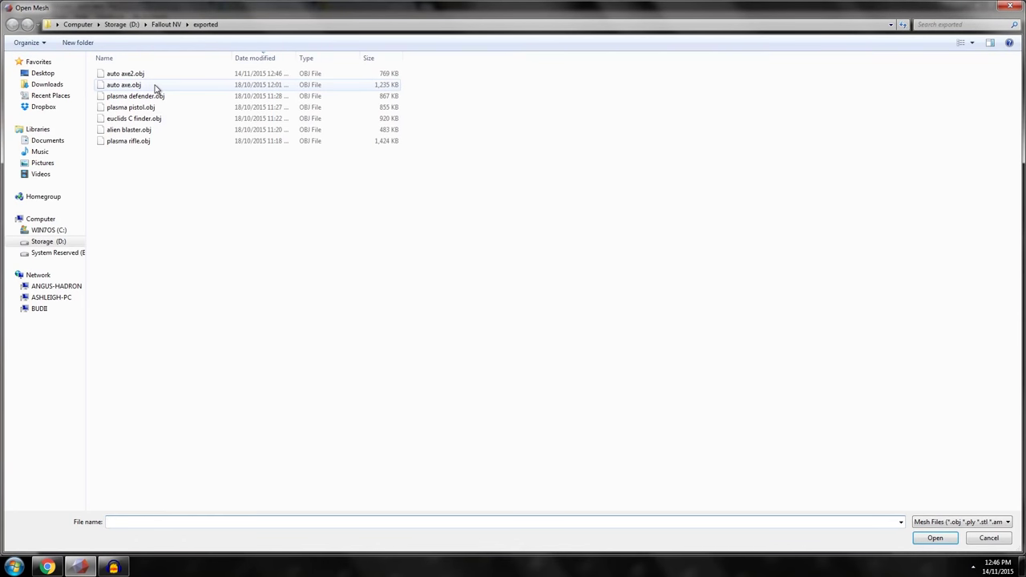
left_click(149, 85)
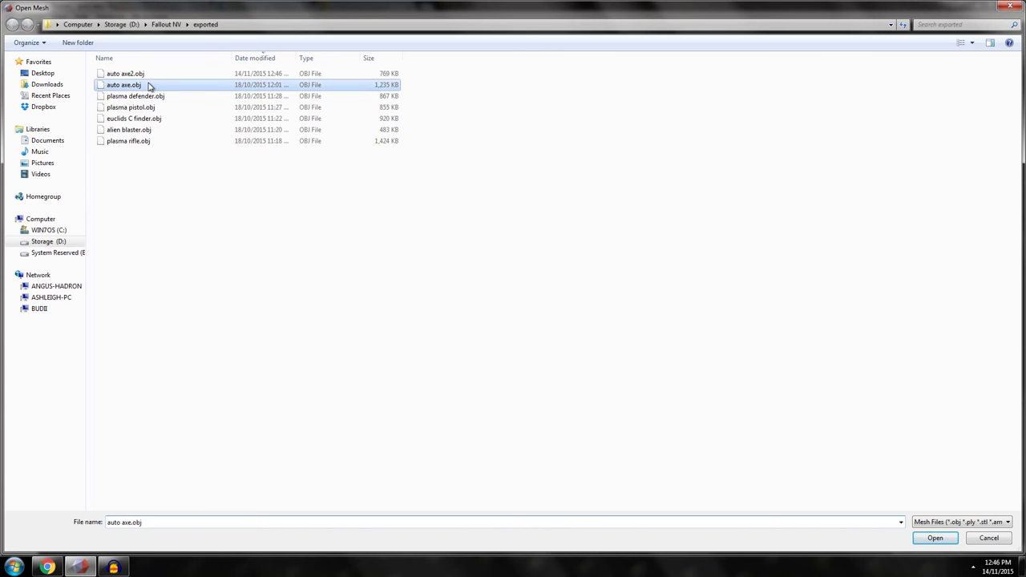
left_click(936, 538)
right_click_drag(447, 332, 390, 286)
scroll(550, 241, "up", 5)
right_click_drag(322, 287, 204, 277)
- Rotate the axe -95.79° around Z with Transform, accept it, and inspect the result
left_click(20, 232)
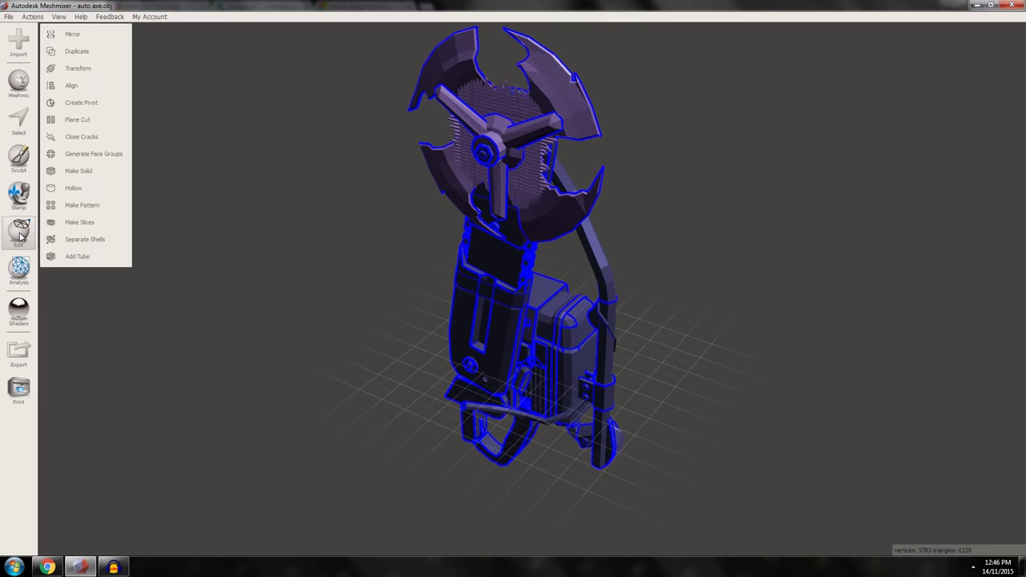
left_click(77, 72)
left_click_drag(519, 267, 436, 343)
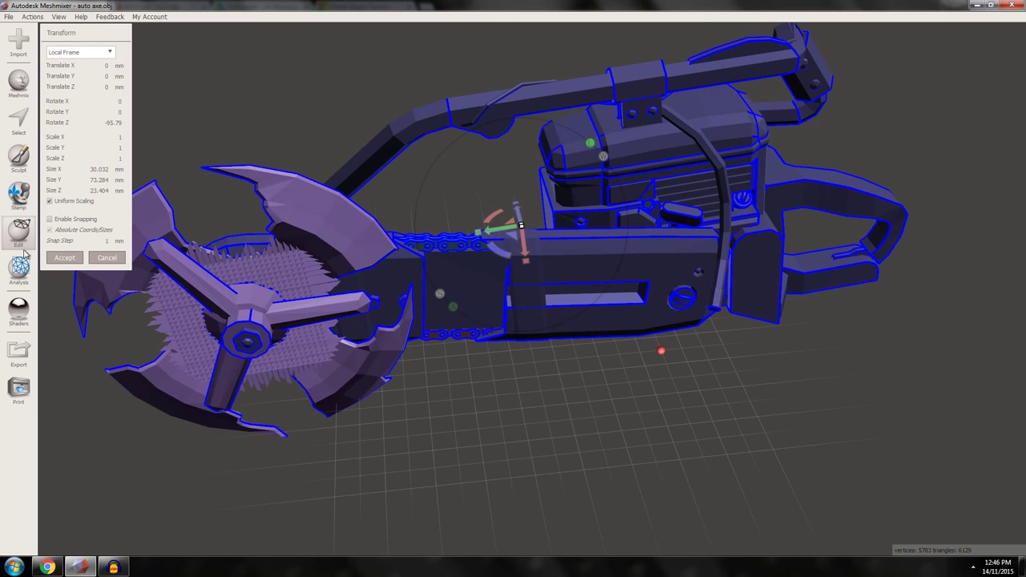
left_click(64, 257)
right_click_drag(268, 259, 813, 302)
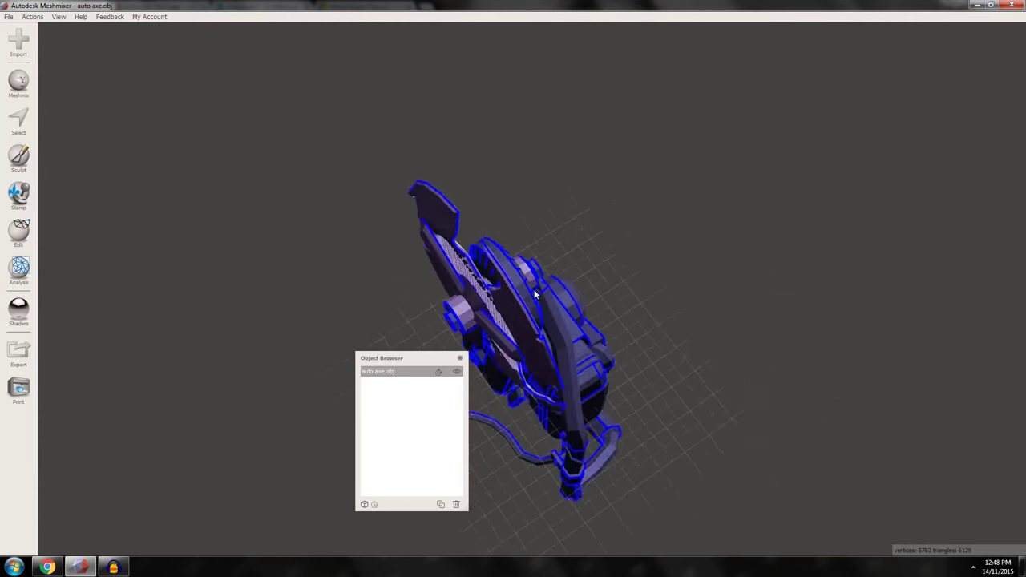
right_click_drag(535, 295, 609, 324)
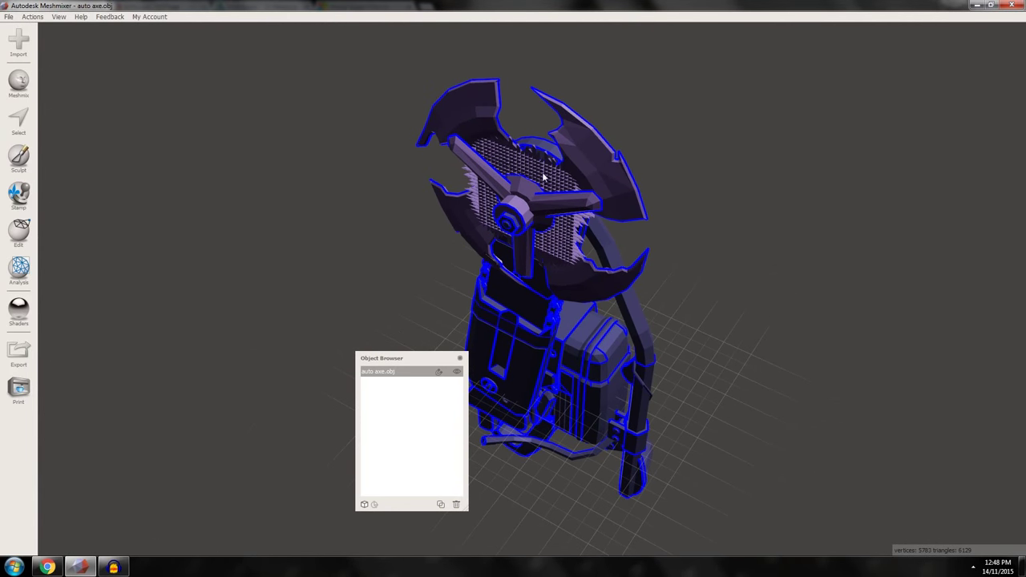
left_click(36, 569)
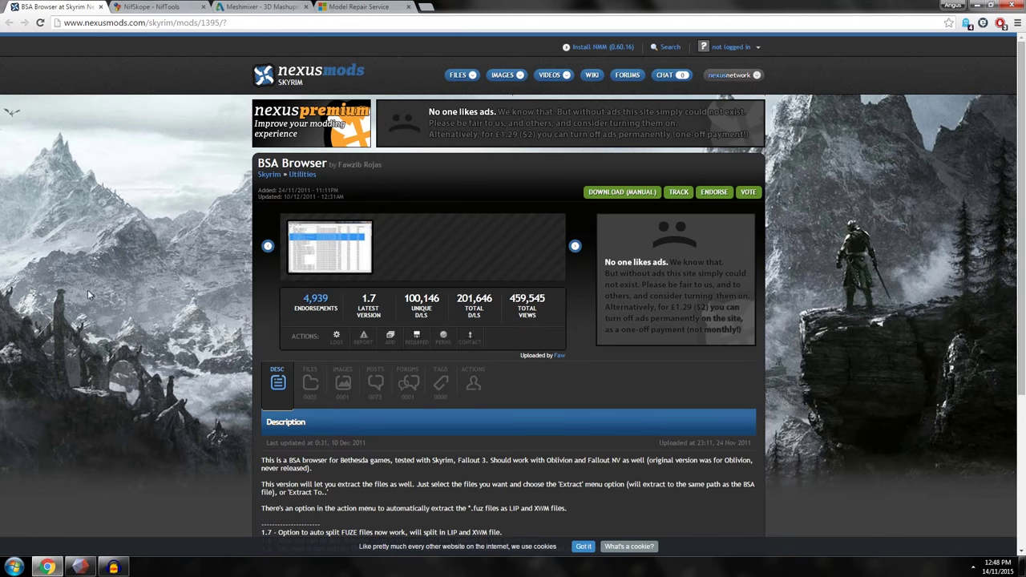
- Upload Fallout NV\exported\auto axe.obj to netfabb Model Repair Service for repair
left_click(352, 6)
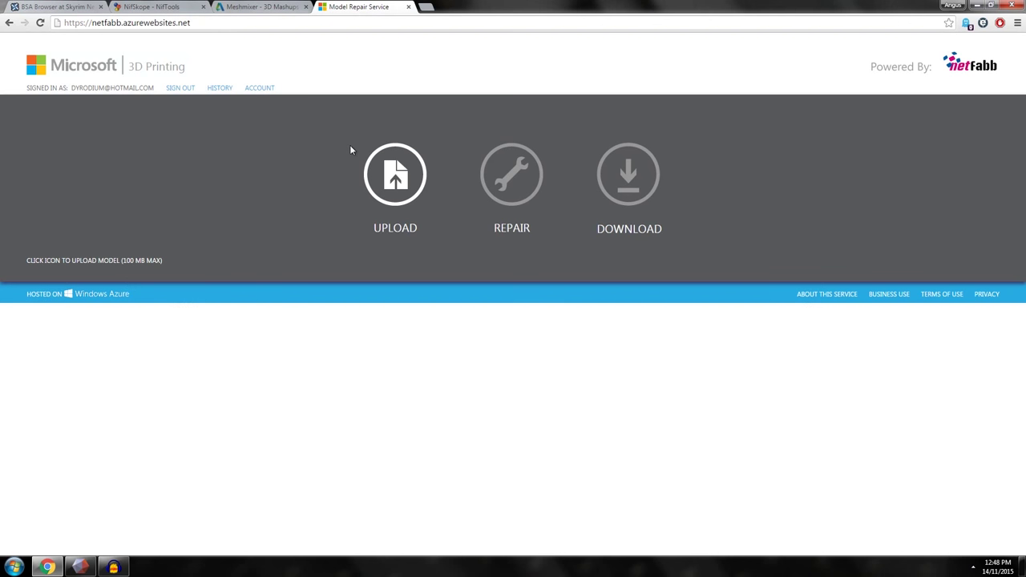
left_click(394, 174)
left_click(57, 241)
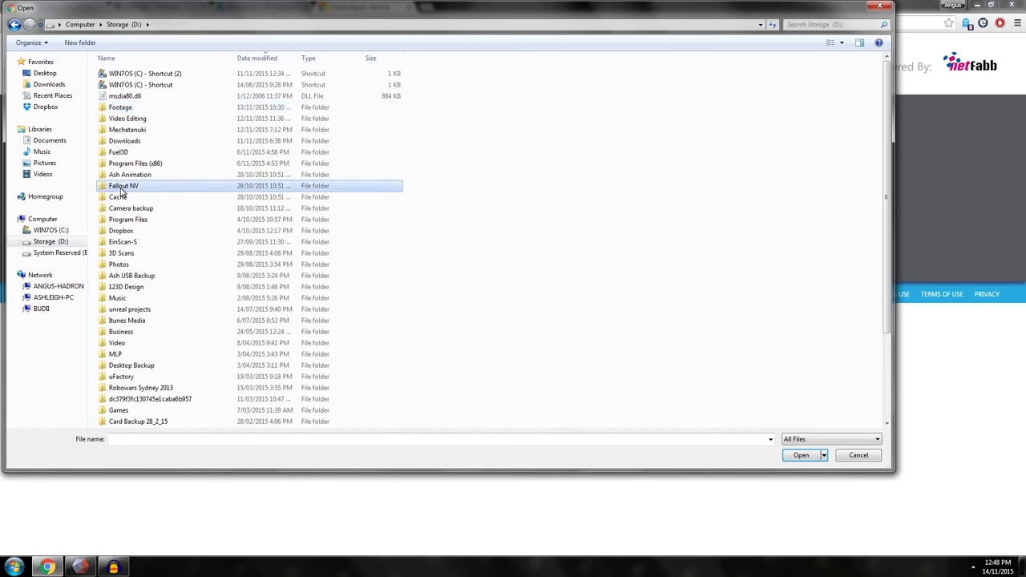
double_click(120, 185)
double_click(133, 75)
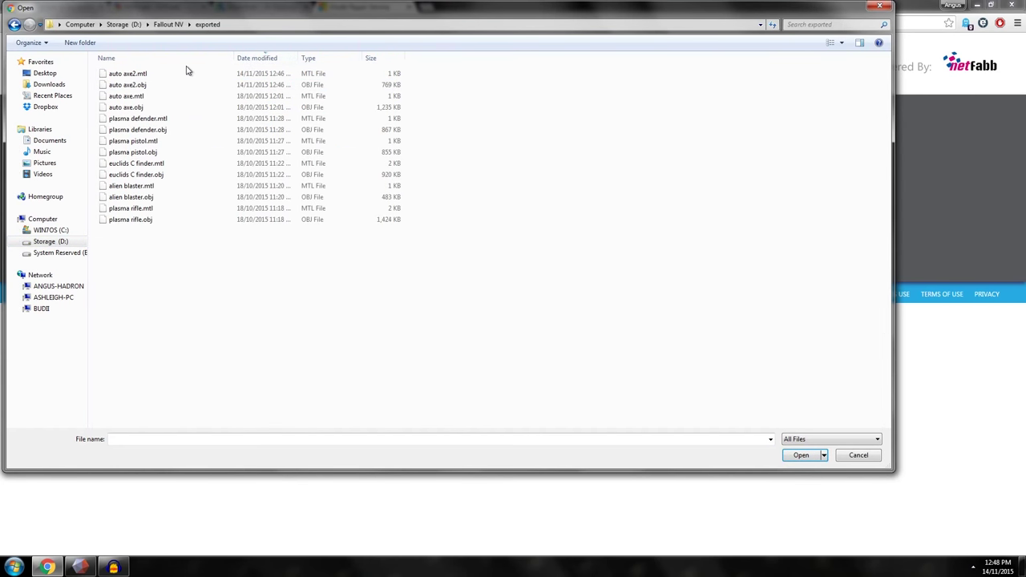
left_click(126, 109)
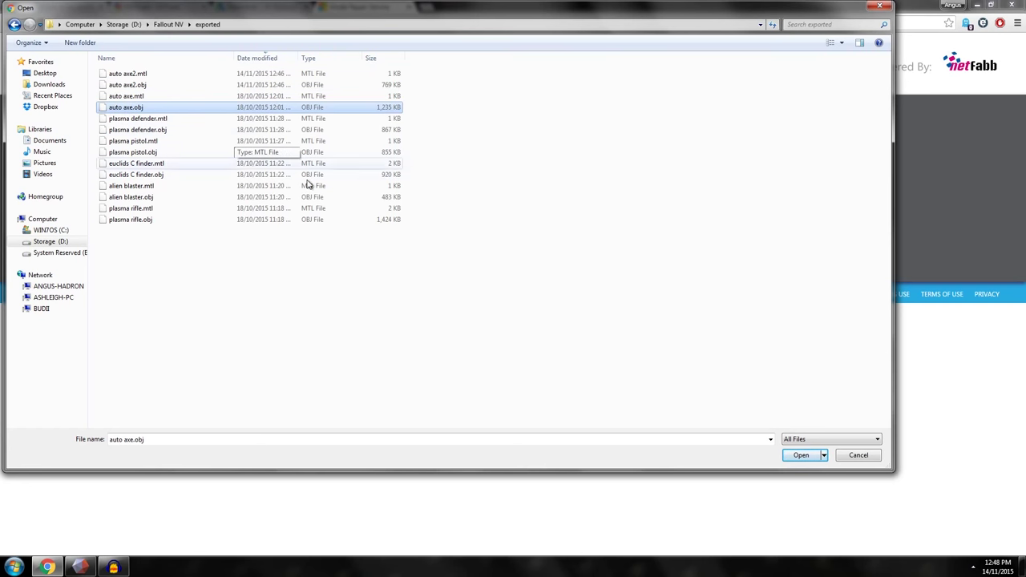
left_click(805, 455)
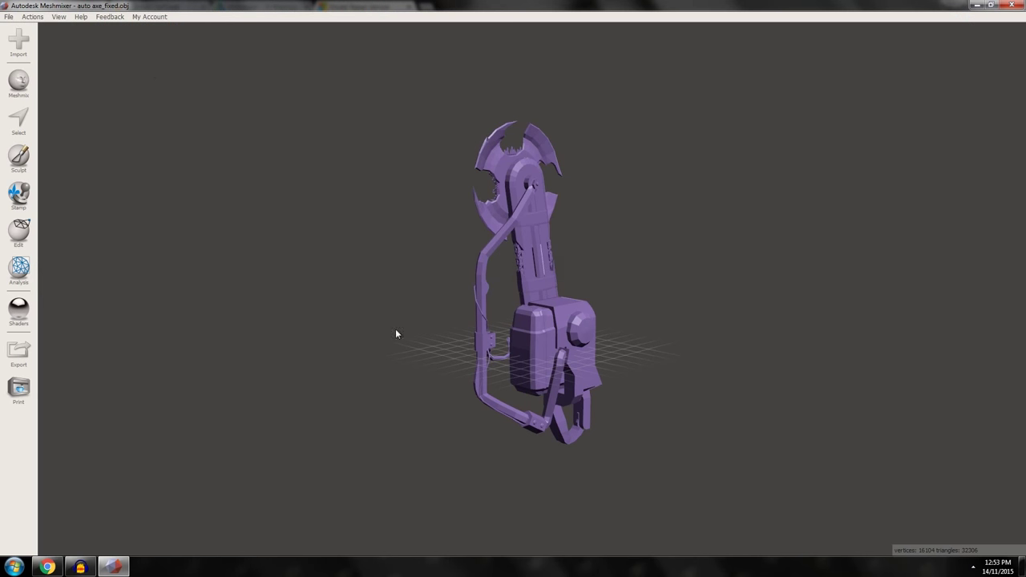
- Run Inspector's Auto Repair All on the axe and orbit to confirm no defects remain
right_click_drag(395, 334, 327, 311)
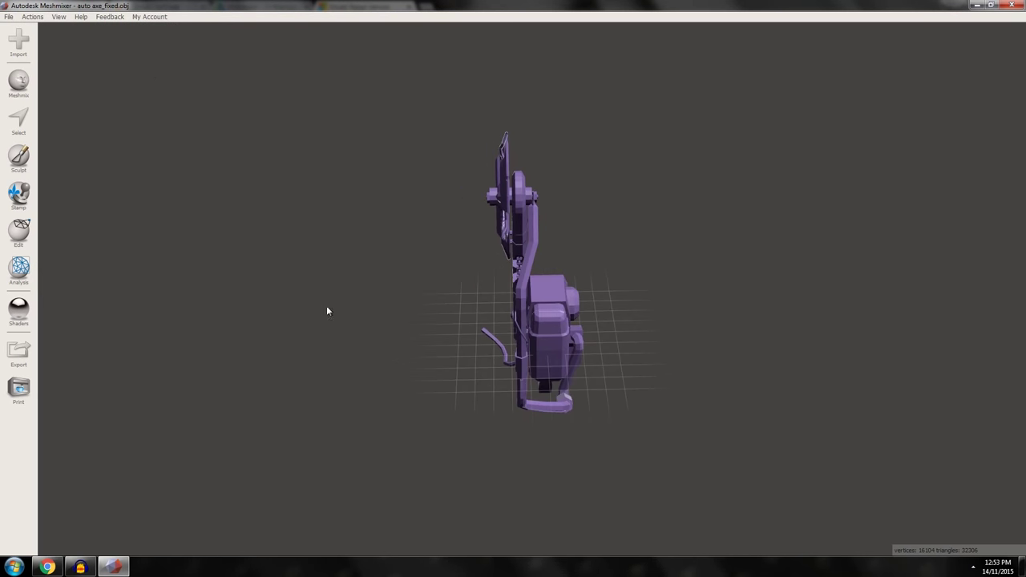
left_click(20, 231)
left_click(18, 255)
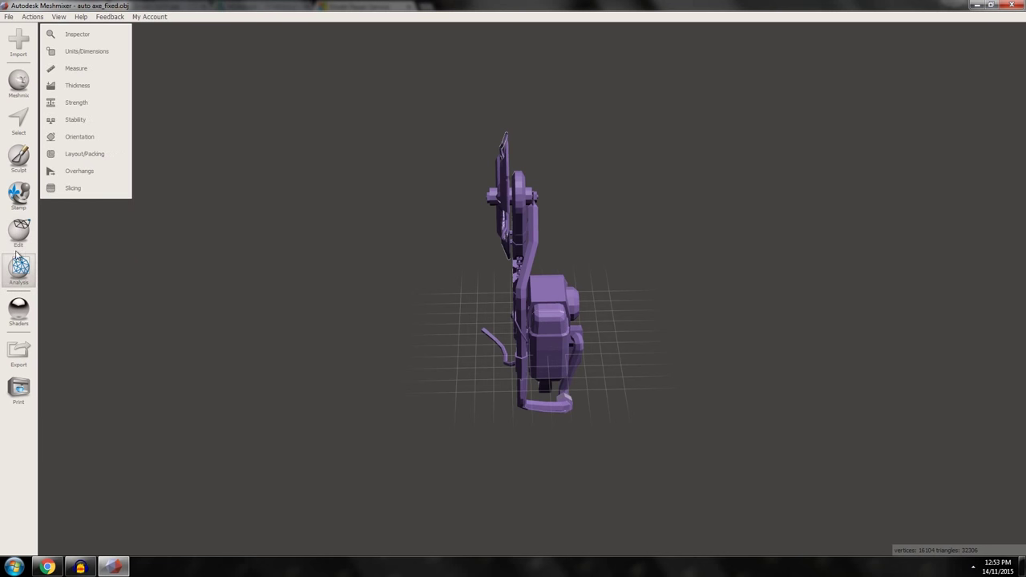
left_click(60, 37)
right_click_drag(240, 104, 493, 187)
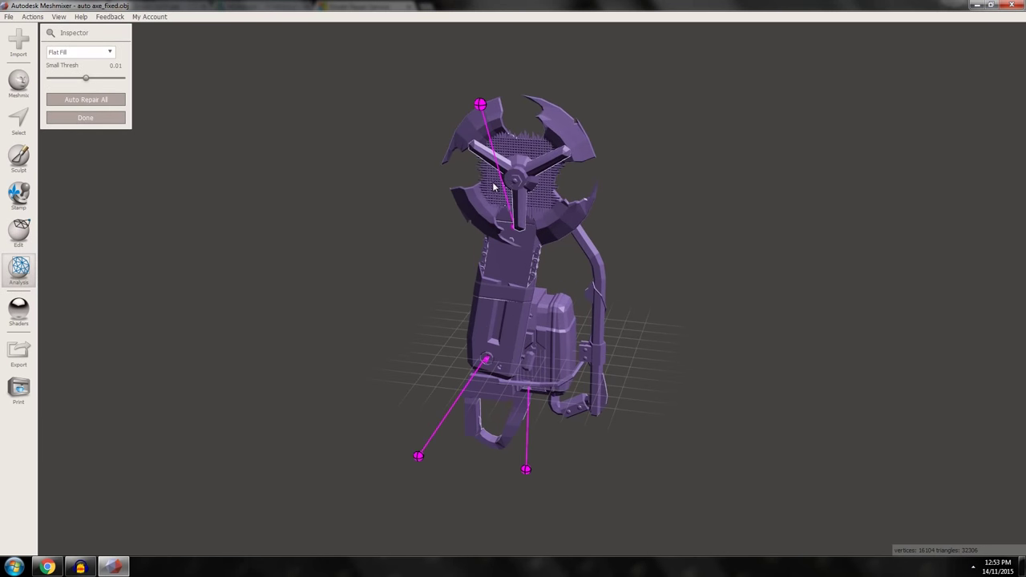
scroll(494, 187, "up", 10)
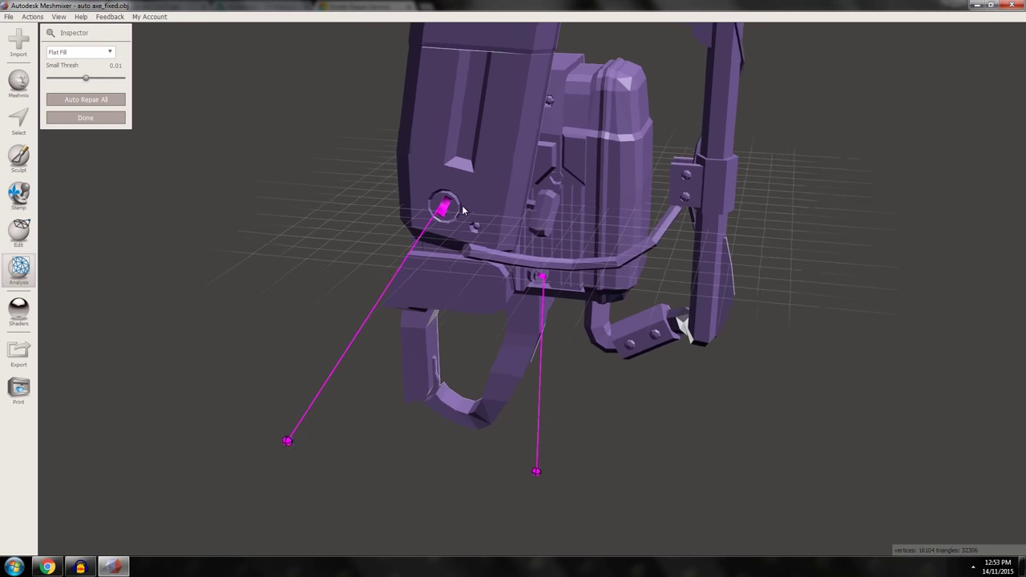
right_click_drag(462, 210, 391, 300)
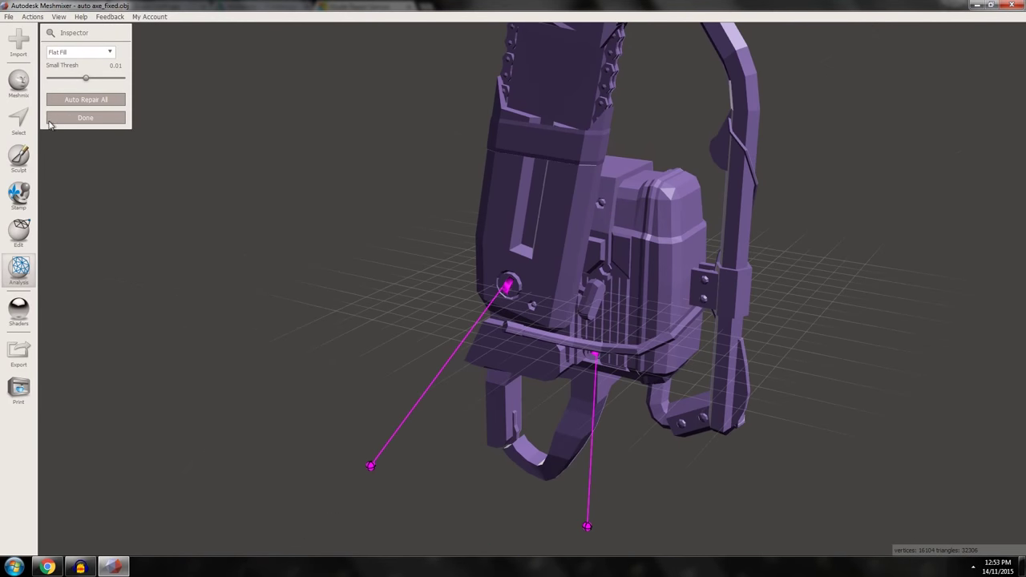
left_click(86, 101)
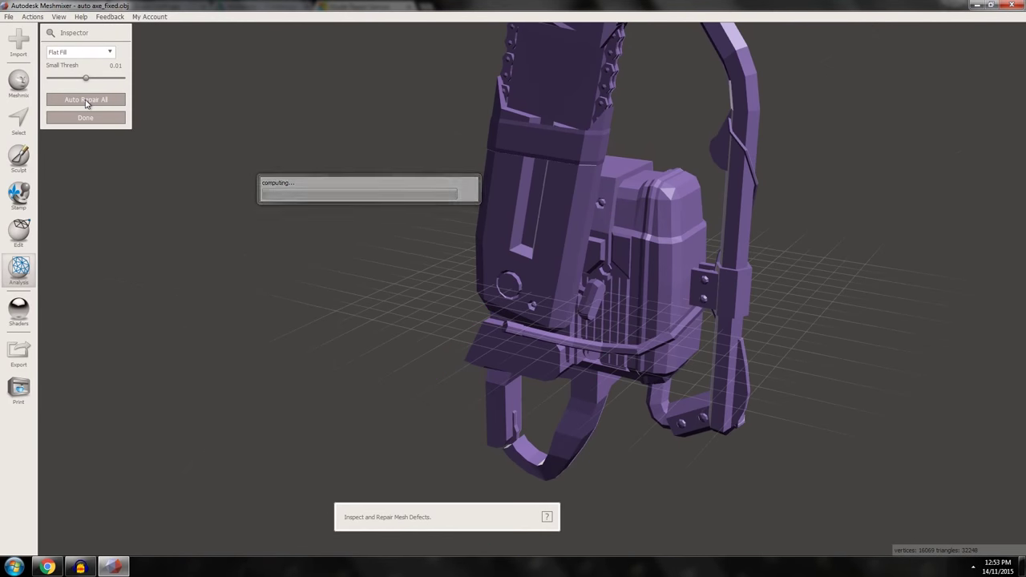
right_click_drag(185, 160, 366, 227)
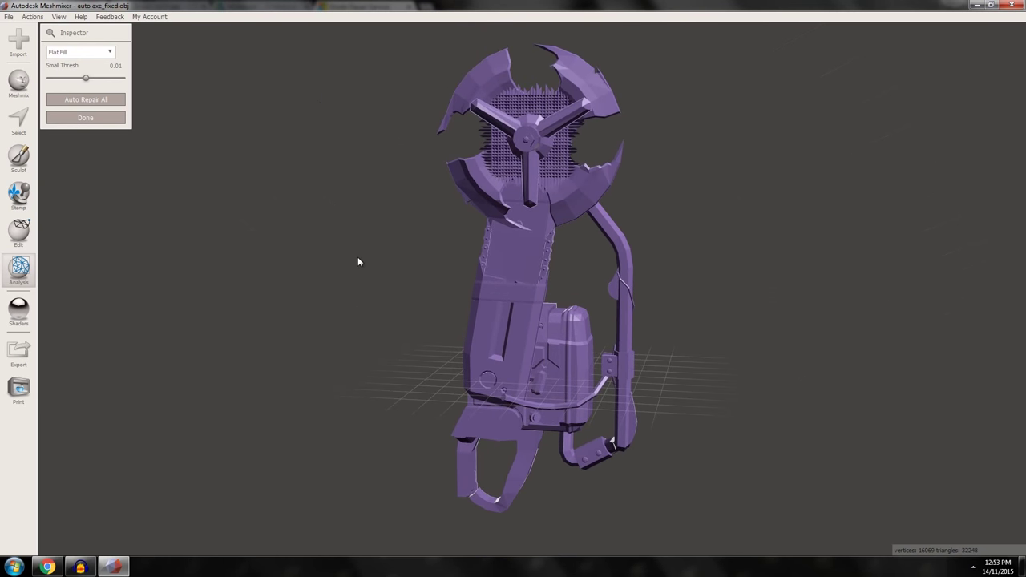
right_click_drag(359, 263, 421, 285)
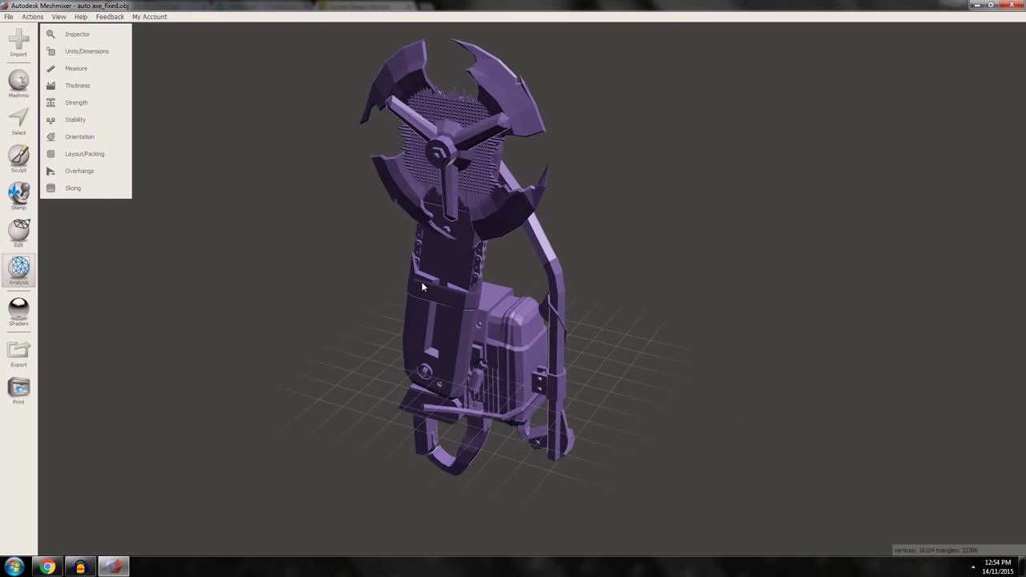
- Display the axe's Units/Dimensions bounding box, about 30 × 73 × 23 mm, and orbit around it
left_click(59, 52)
mouse_move(388, 230)
right_mouse_down()
mouse_move(375, 275)
mouse_move(341, 286)
mouse_move(331, 271)
mouse_move(412, 309)
mouse_move(297, 294)
mouse_move(348, 324)
mouse_move(364, 284)
mouse_move(401, 299)
mouse_move(401, 223)
right_mouse_up()
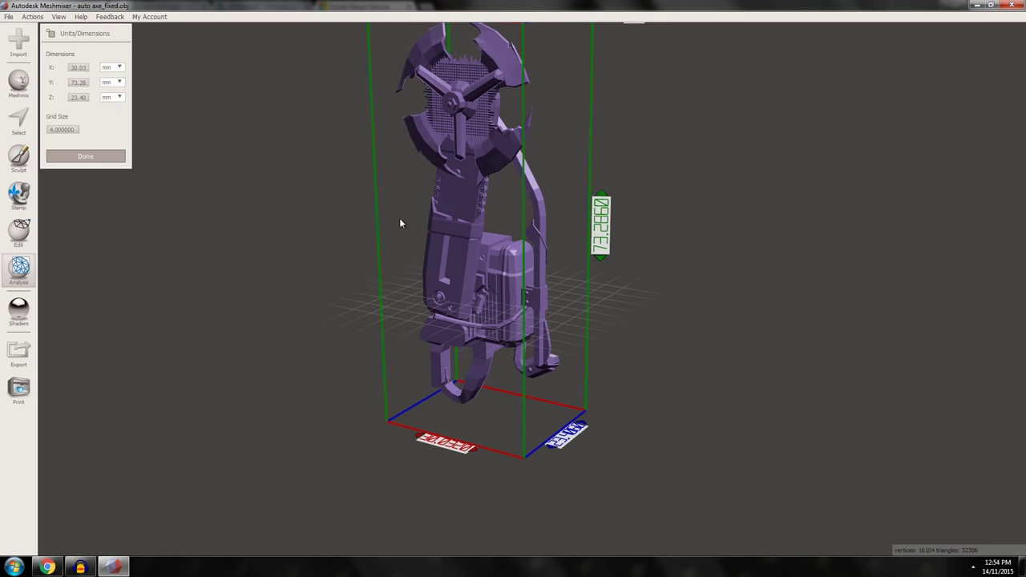
right_click_drag(614, 254, 364, 311)
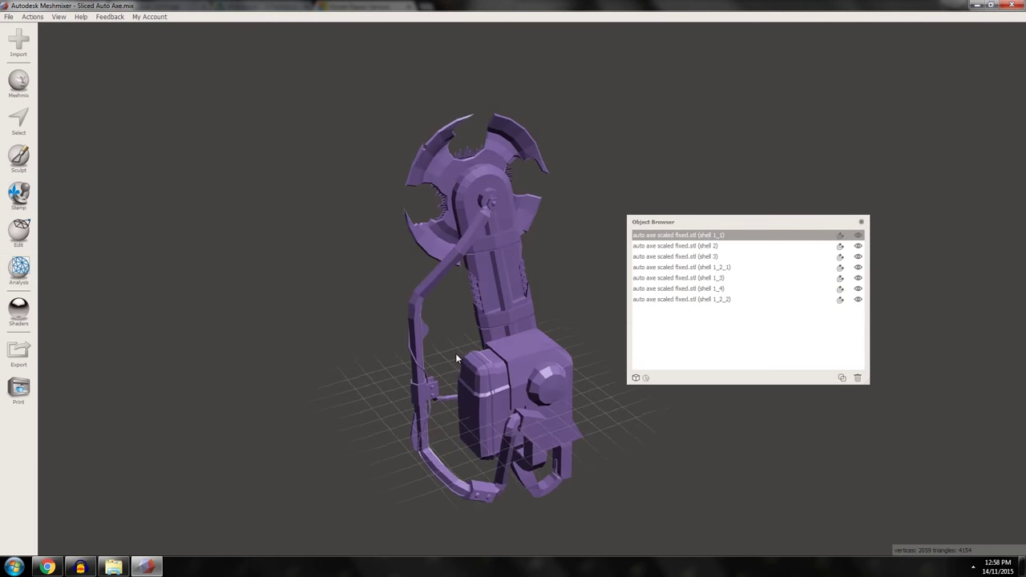
right_click_drag(562, 377, 388, 311)
- Show Units/Dimensions for the sliced axe and orbit to check its 200 × 488 × 155.8 mm box
left_click(11, 285)
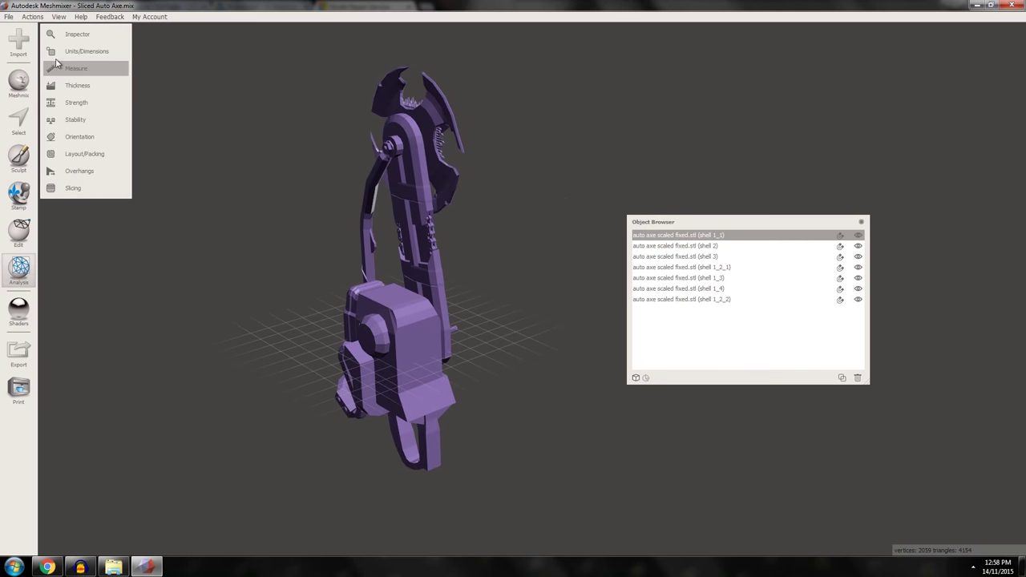
left_click(54, 53)
right_click_drag(264, 107, 425, 292)
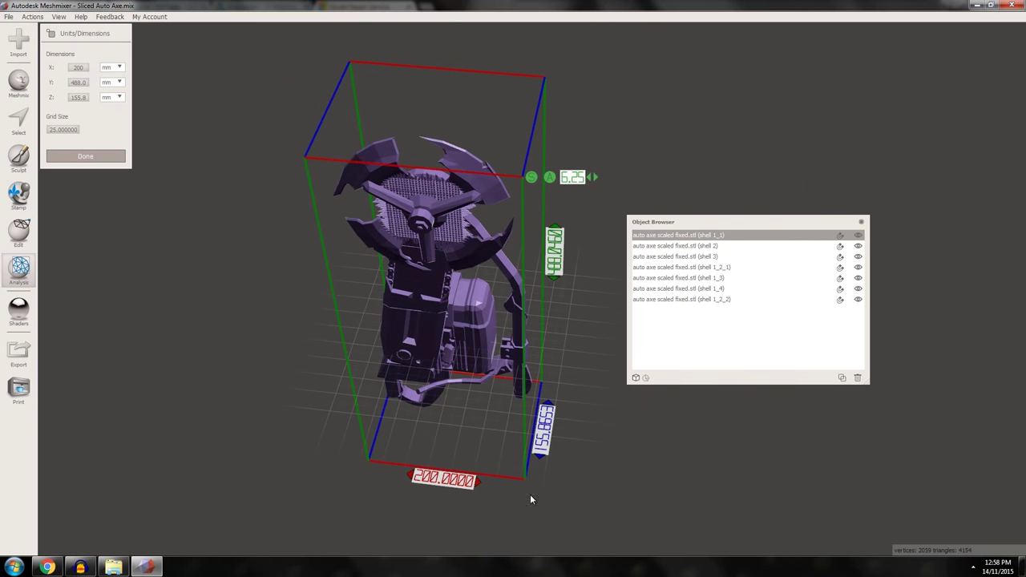
right_click_drag(530, 500, 550, 291)
scroll(545, 304, "up", 4)
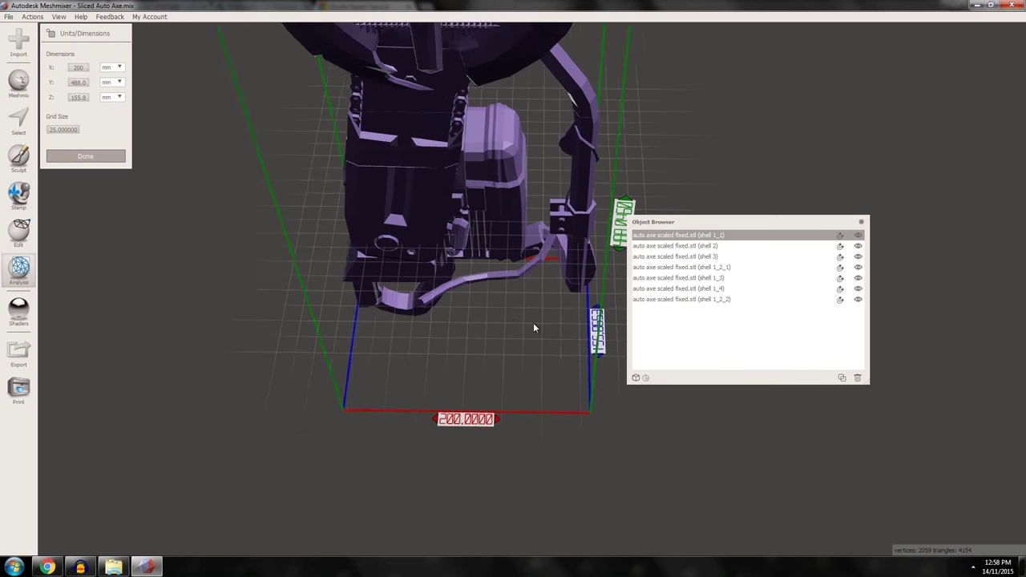
right_click_drag(534, 327, 270, 387)
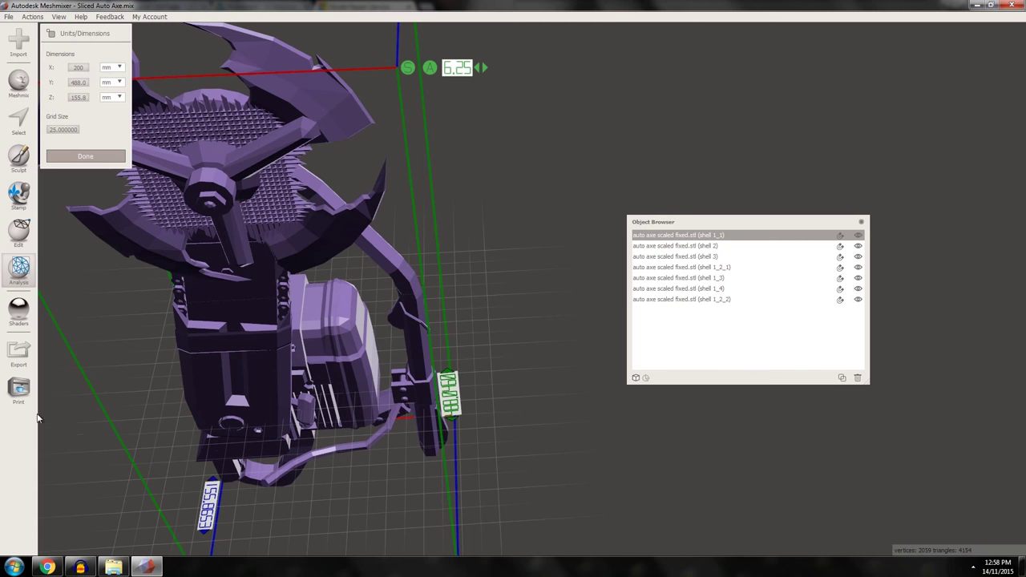
scroll(384, 356, "down", 3)
right_click_drag(196, 340, 320, 281)
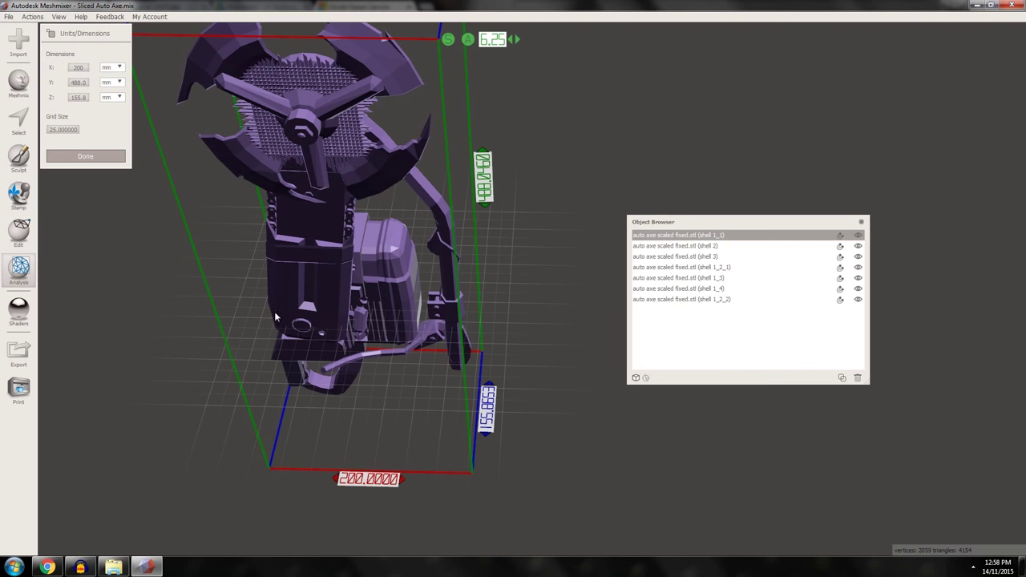
right_click_drag(275, 317, 324, 276)
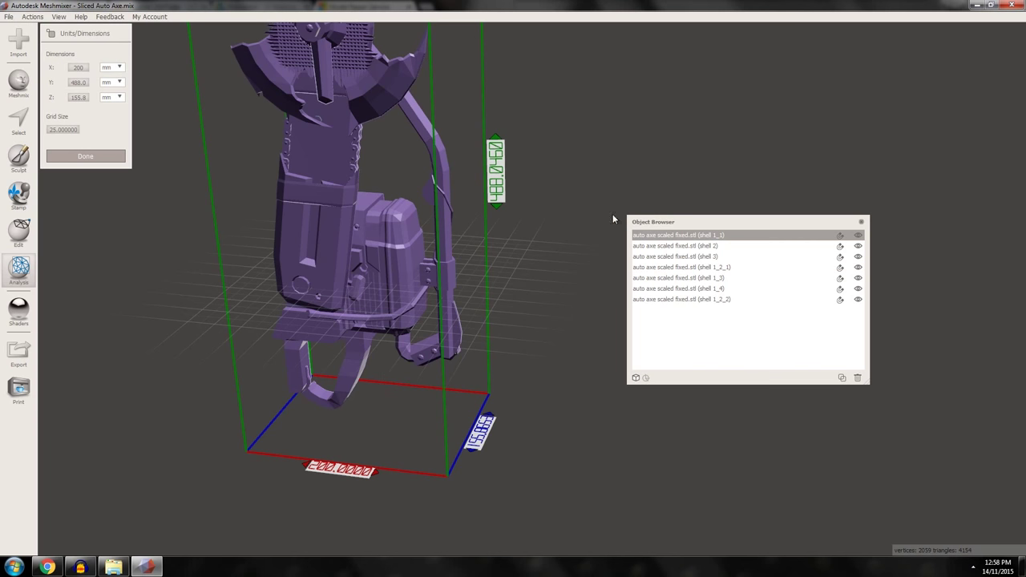
- Hide shells 2, 3, 1_2_1, 1_3, 1_4 and 1_2_2 in the Object Browser
left_click(858, 245)
left_click(858, 257)
left_click(858, 267)
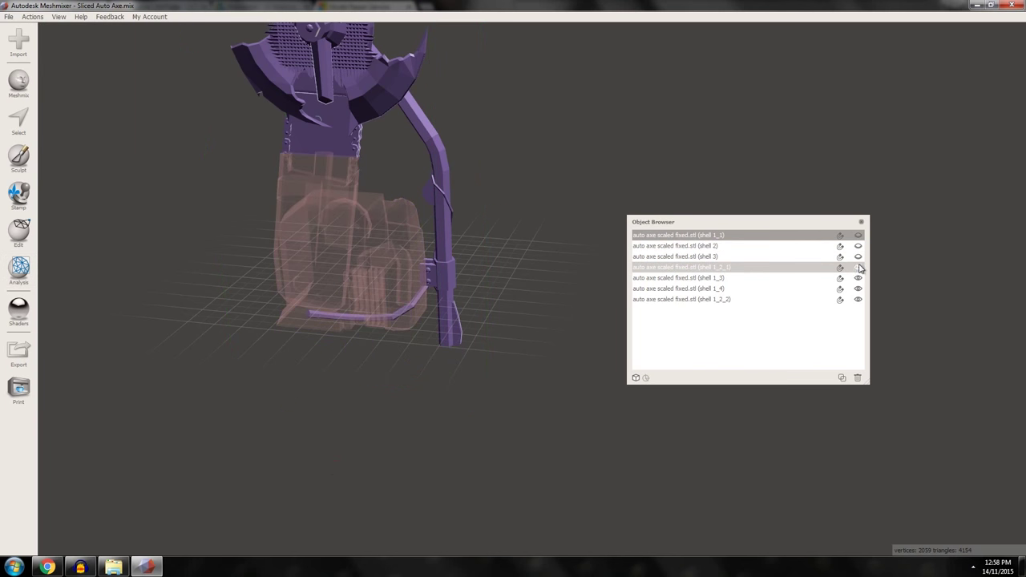
left_click(857, 277)
left_click(857, 288)
left_click(858, 299)
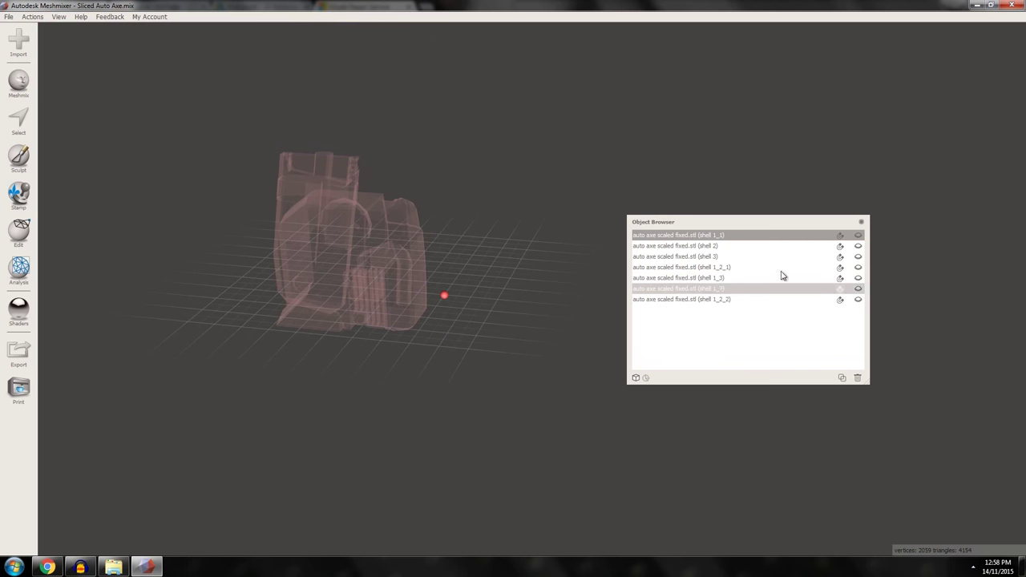
- Select the larger shell 1_1 piece, make it visible again and inspect it from several angles
left_click(690, 245)
left_click(673, 234)
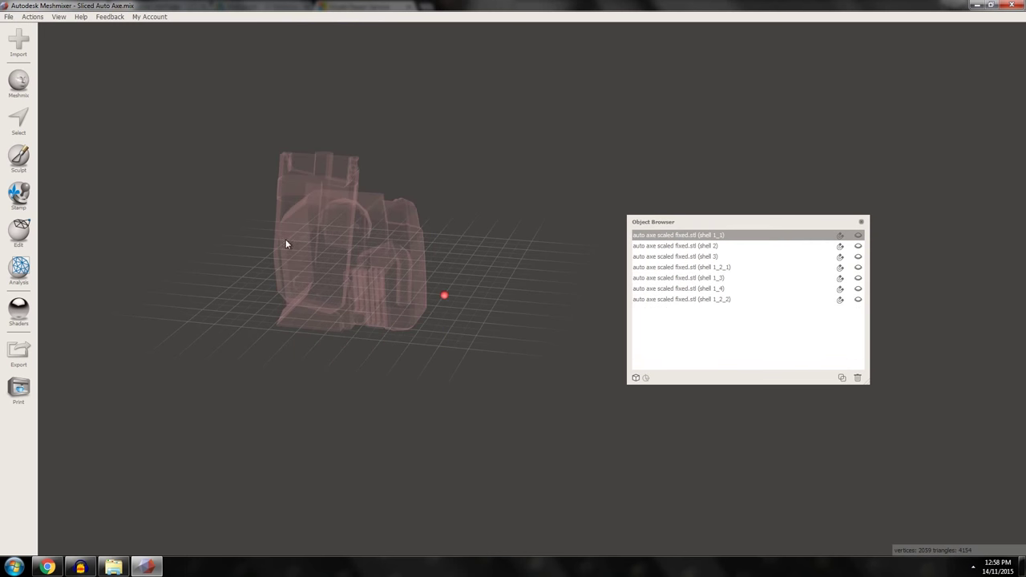
left_click(856, 234)
right_click_drag(309, 207, 402, 237)
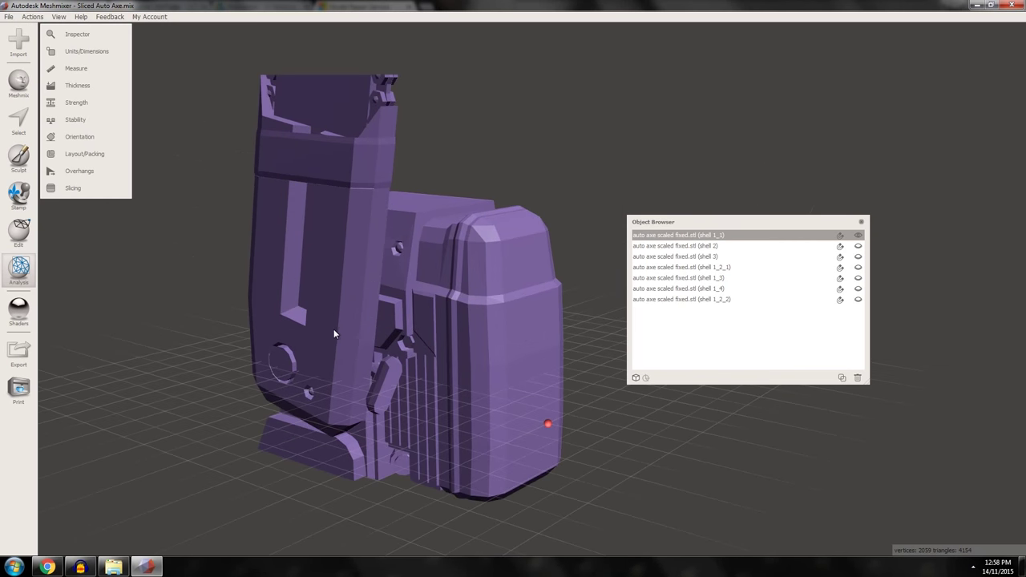
scroll(334, 333, "up", 6)
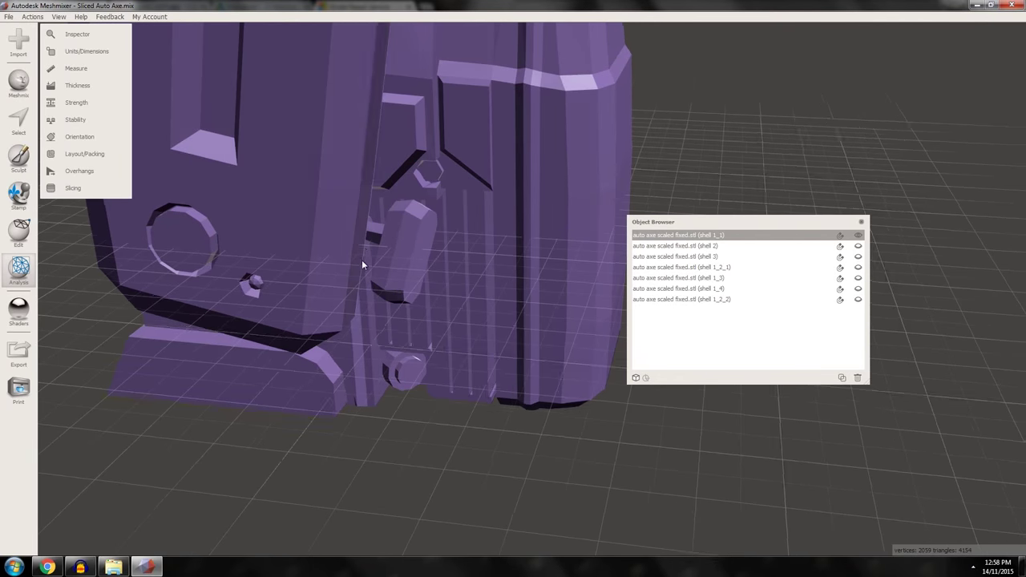
right_click_drag(362, 260, 508, 392)
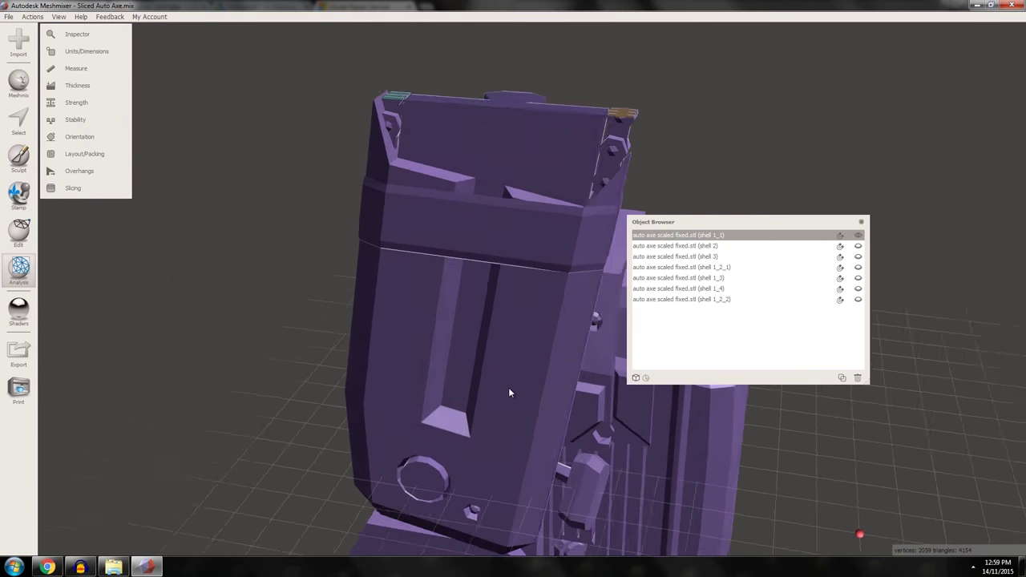
scroll(508, 393, "down", 2)
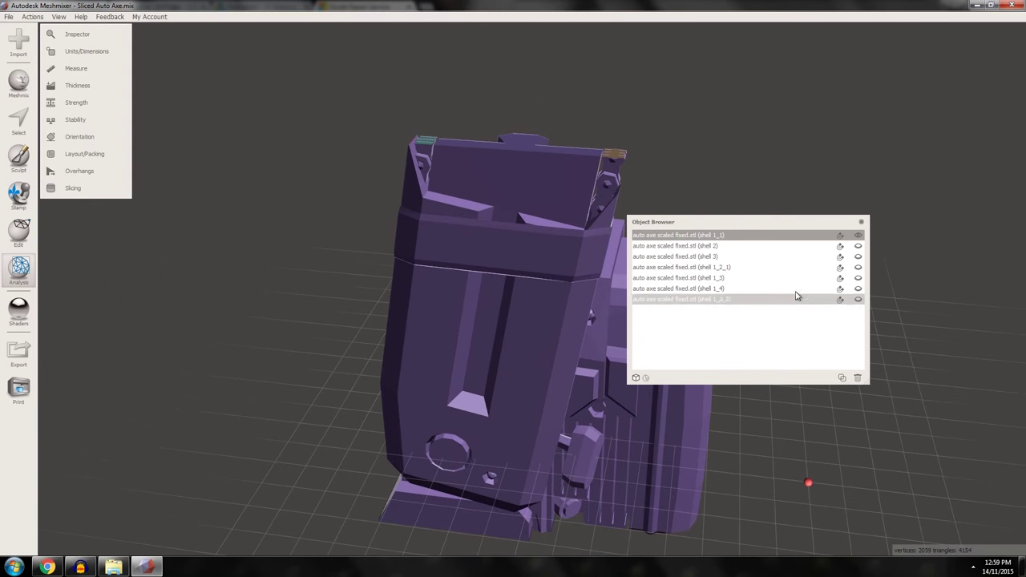
- Show shell 1_3 again and ghost blade shell 1_2_1, turning the view to face the blade
left_click(859, 277)
right_click_drag(561, 201, 318, 329)
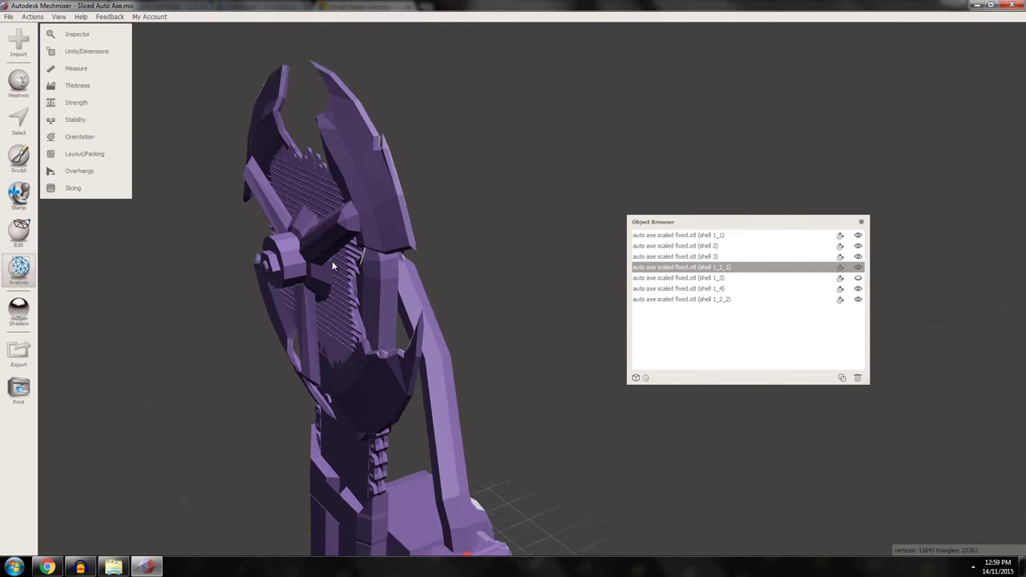
left_click(859, 267)
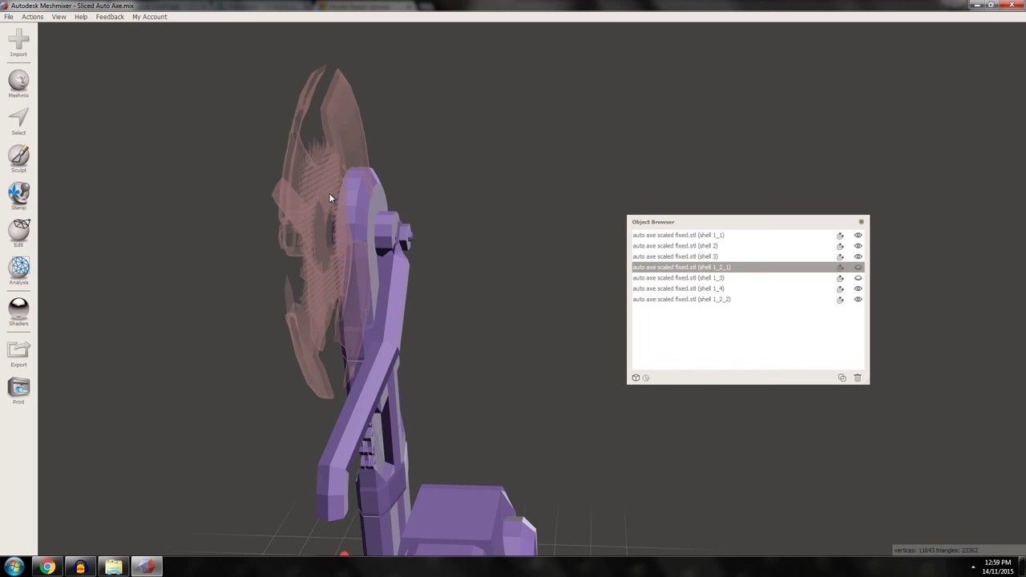
right_click_drag(332, 197, 358, 202)
right_click_drag(335, 239, 394, 233)
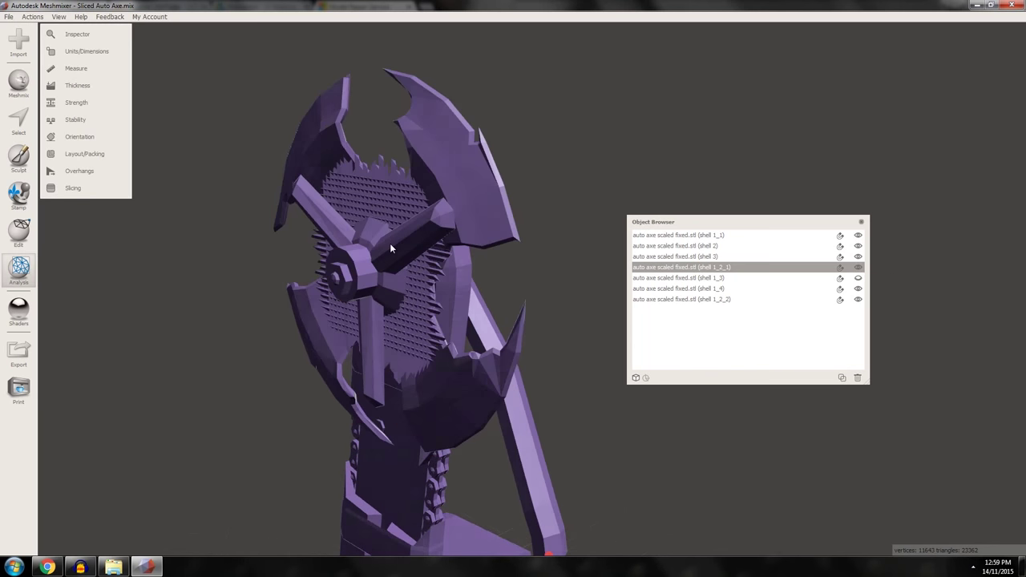
right_click_drag(389, 243, 427, 238)
- Select shells 1_2_2 and 1_3 in turn, orbiting to view the pieces from new angles
left_click(426, 238)
left_click(855, 277)
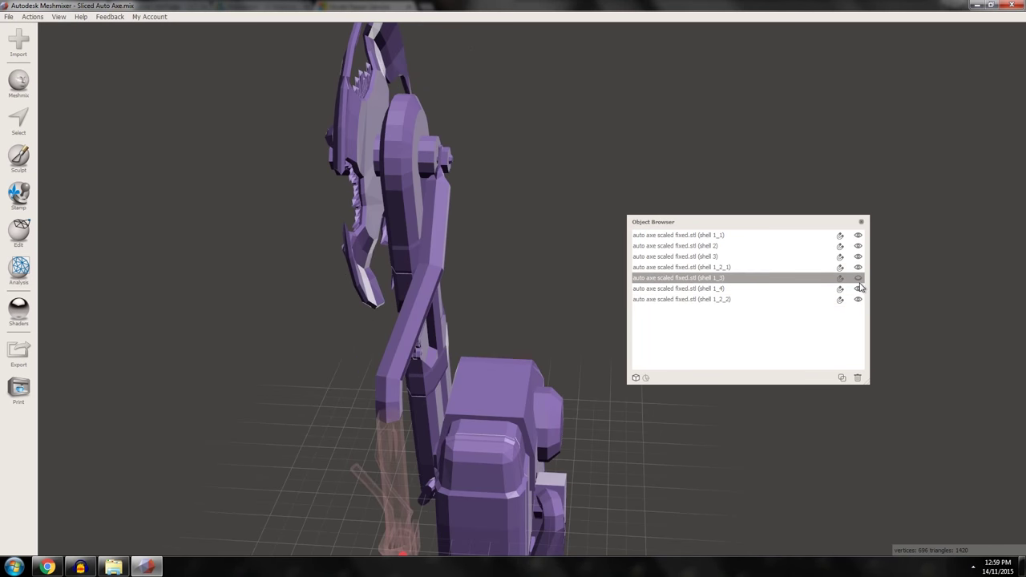
left_click(850, 299)
right_click_drag(597, 269, 462, 317)
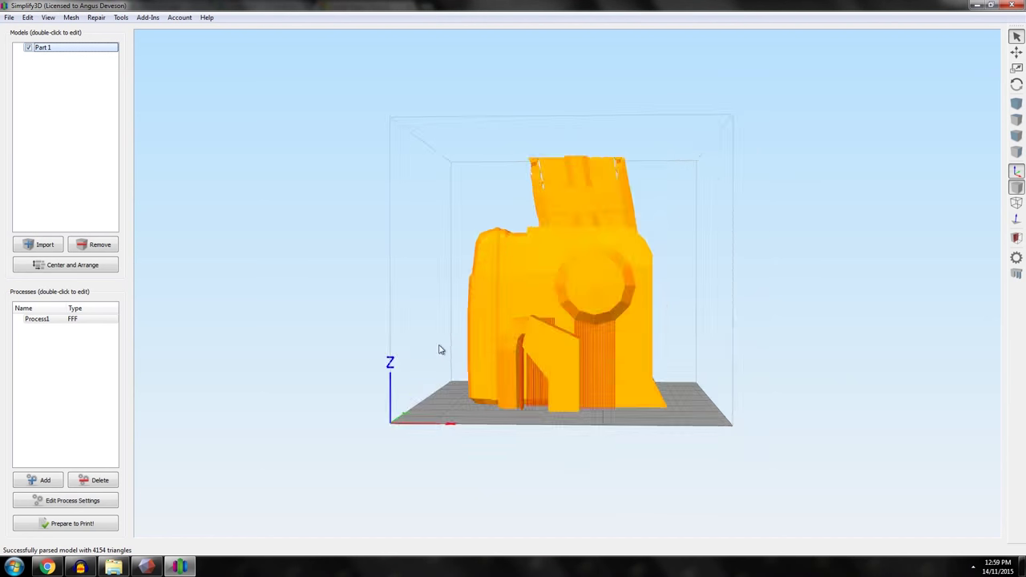
left_click_drag(433, 377, 470, 352)
- Zoom and orbit around Part 1 to check the support pillars under its overhangs
scroll(507, 425, "up", 5)
scroll(471, 353, "up", 10)
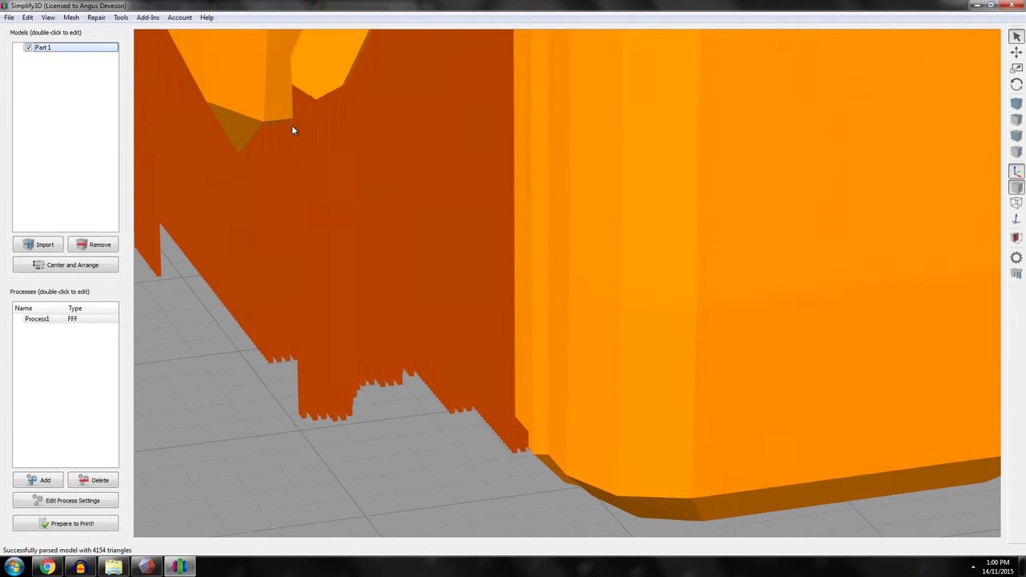
left_click_drag(292, 130, 854, 299)
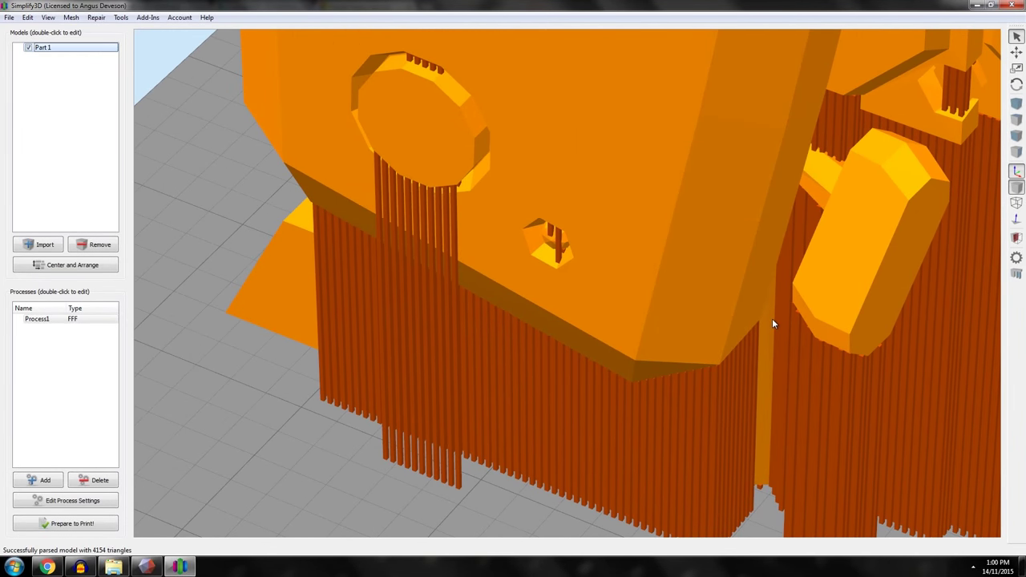
scroll(772, 323, "down", 10)
left_click_drag(772, 323, 463, 375)
- Prepare the piece for printing with support generation enabled, previewing the 19 h 31 min toolpaths
left_click(58, 523)
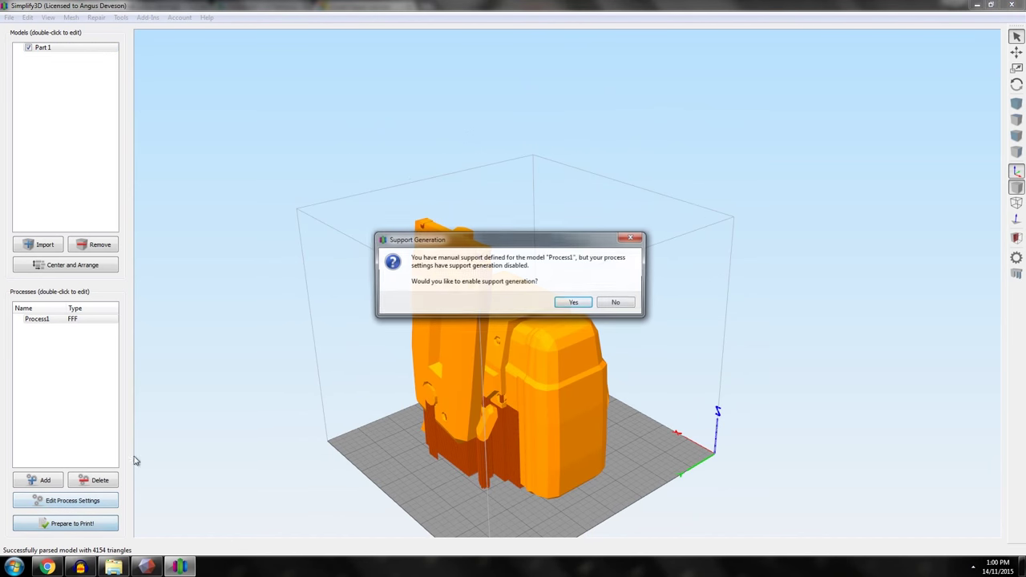
left_click(587, 304)
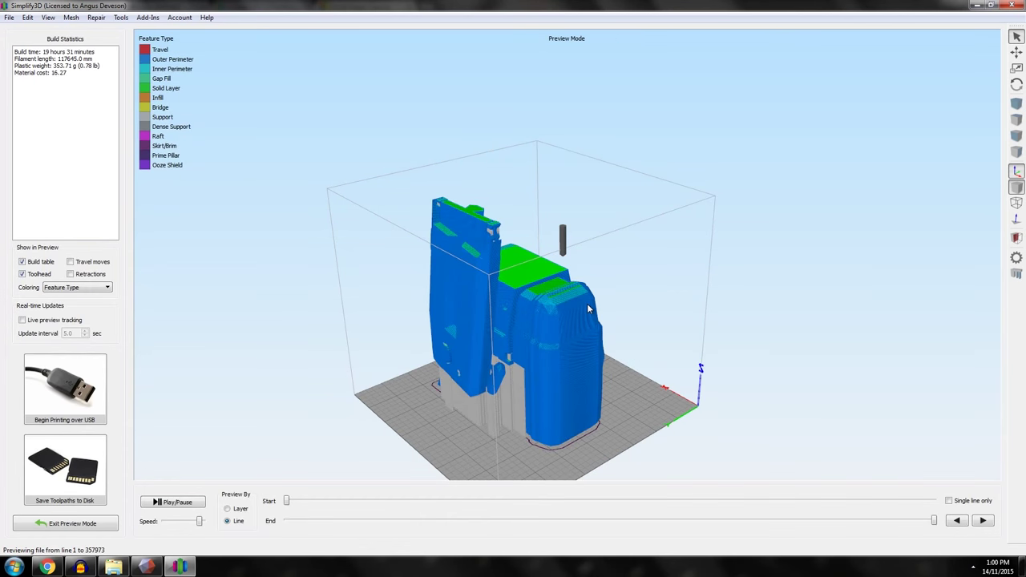
left_click_drag(620, 296, 466, 287)
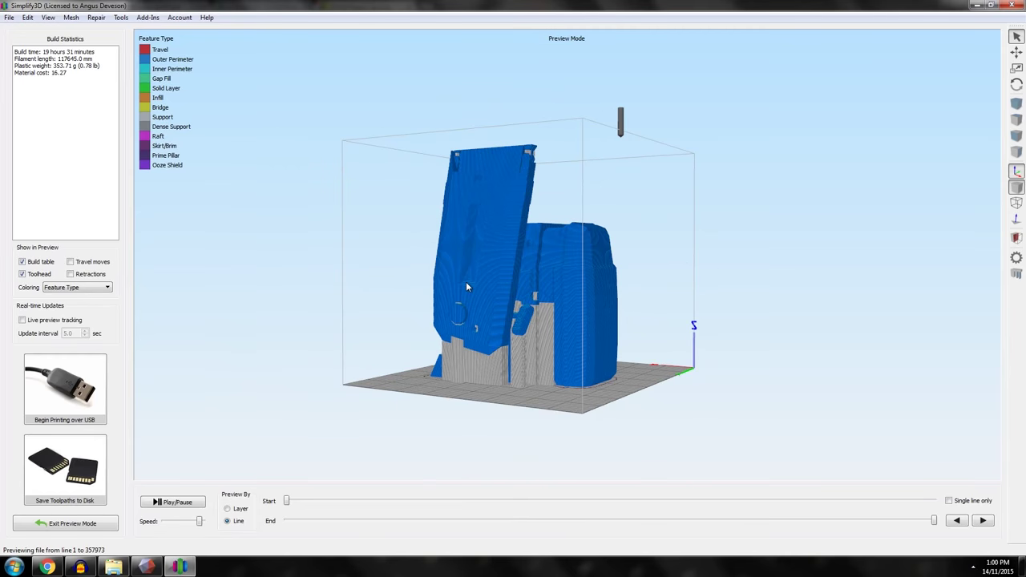